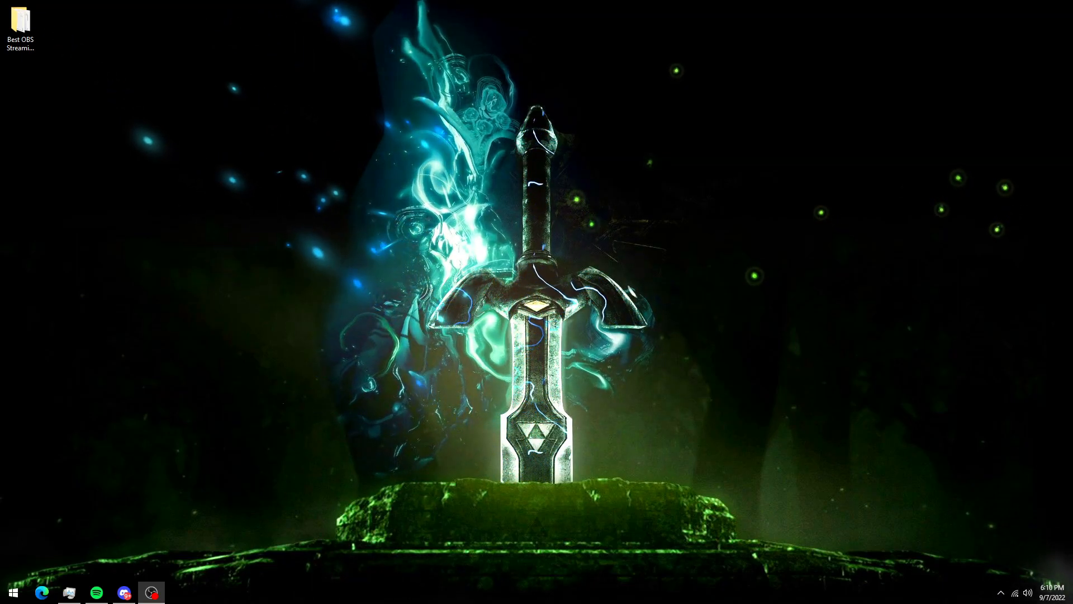
Bring up the OBS window and open its settings at the Output page.
left_click_drag(1072, 252, 286, 112)
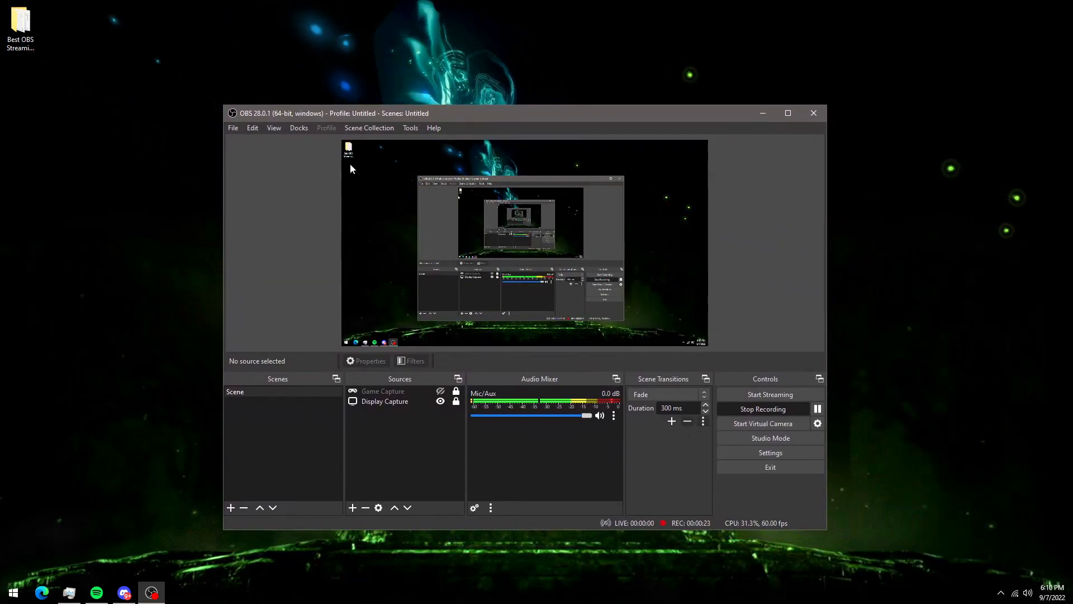
left_click_drag(431, 116, 422, 97)
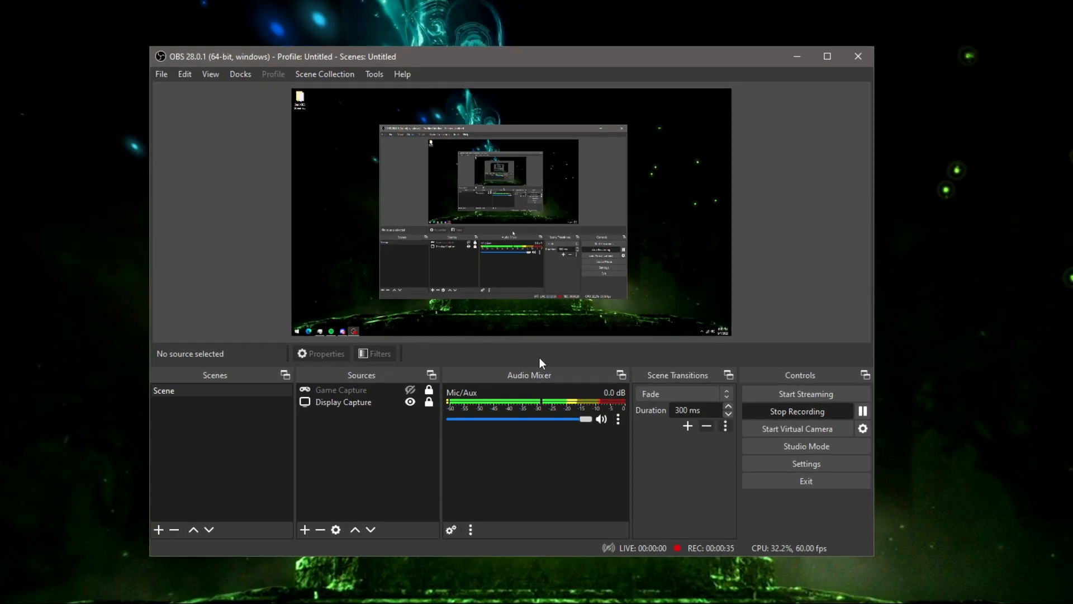
left_click(837, 464)
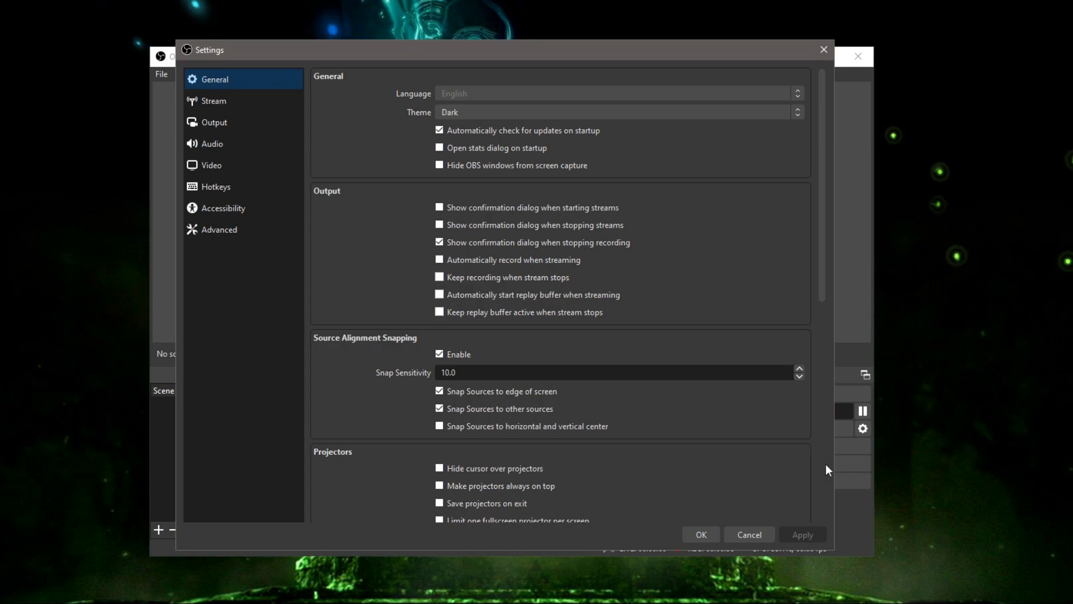
left_click(249, 123)
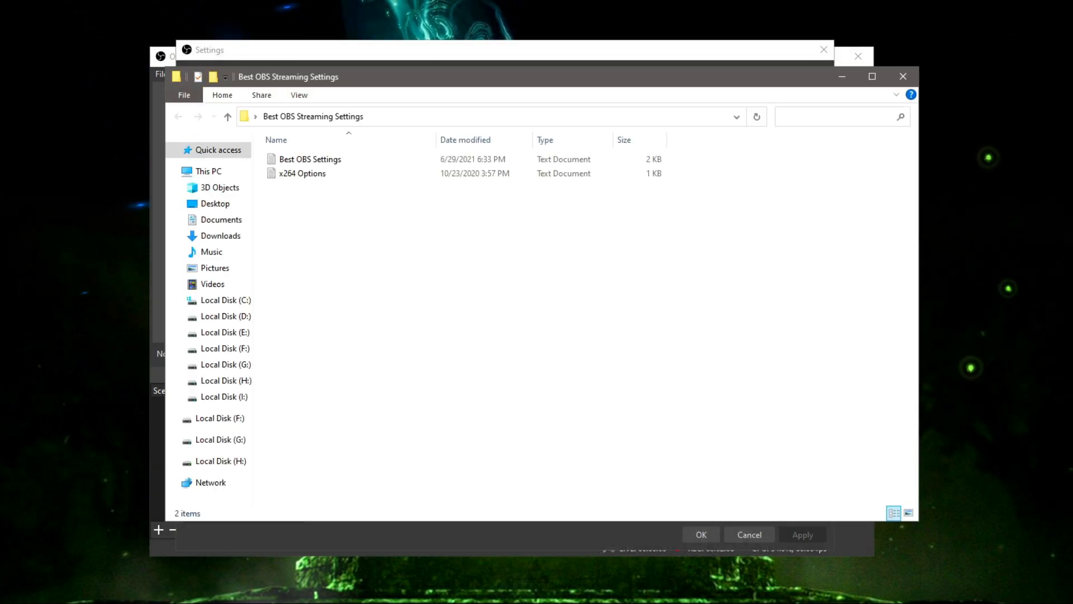
Open the Best OBS Settings text file, minimize its folder, and place the notes beside the OBS output settings.
left_click(329, 161)
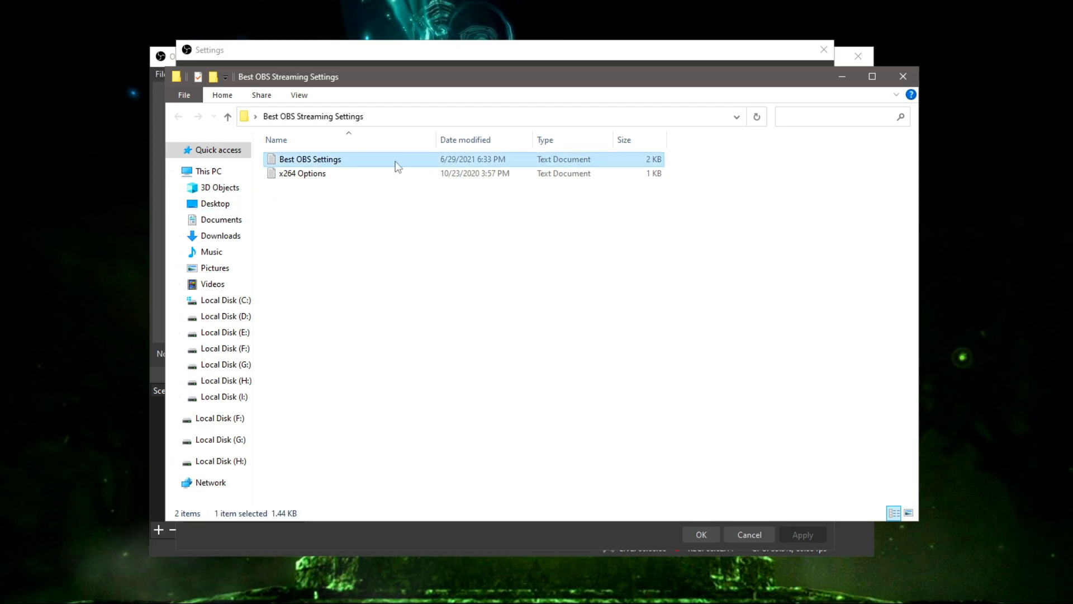
double_click(341, 159)
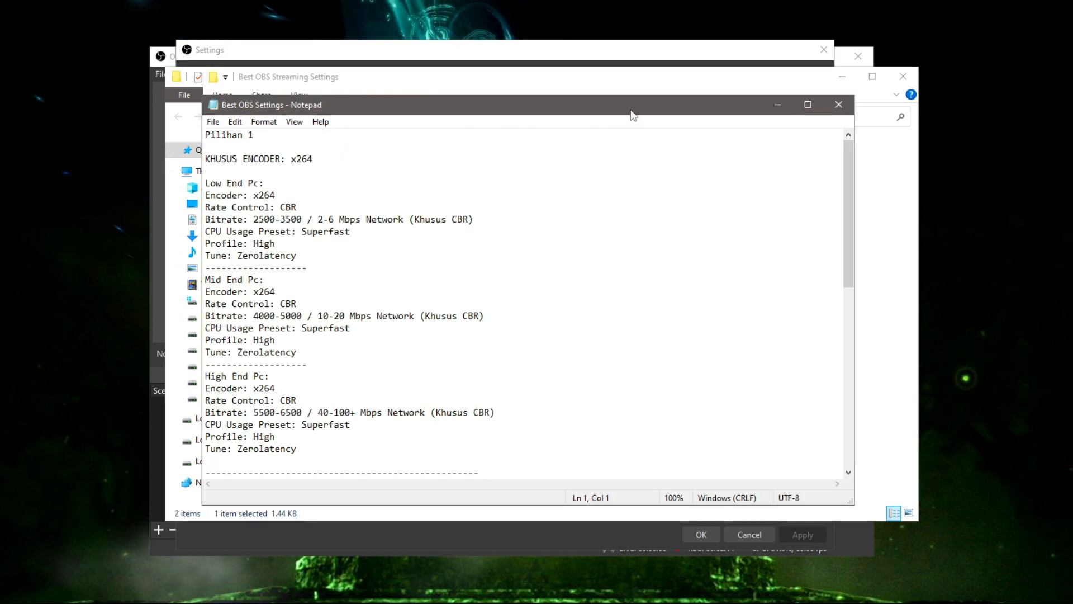
left_click(842, 76)
left_click_drag(298, 110, 547, 95)
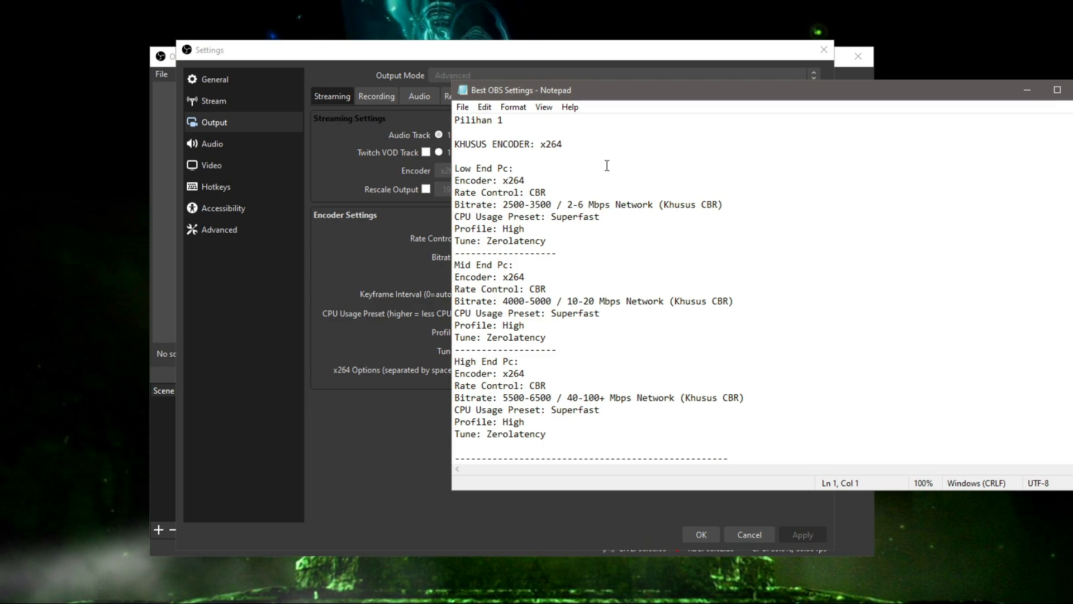
Compare the notes' Pilihan 1 section for the x264 encoder with the Pilihan 2 section for NVIDIA NVENC H.264 and AMD VCE.
double_click(545, 147)
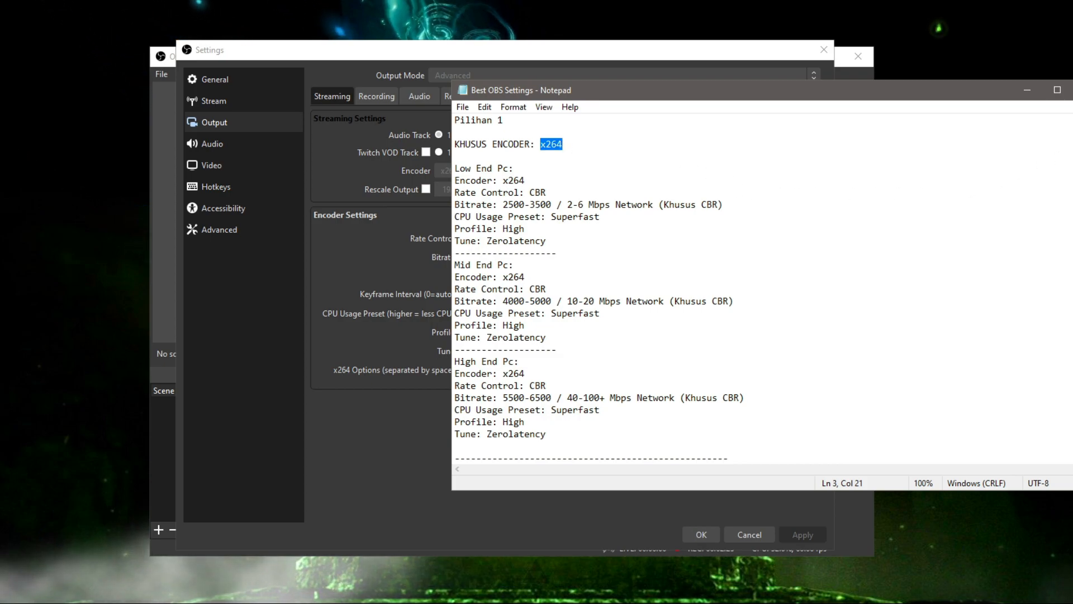
scroll(872, 220, "down", 9)
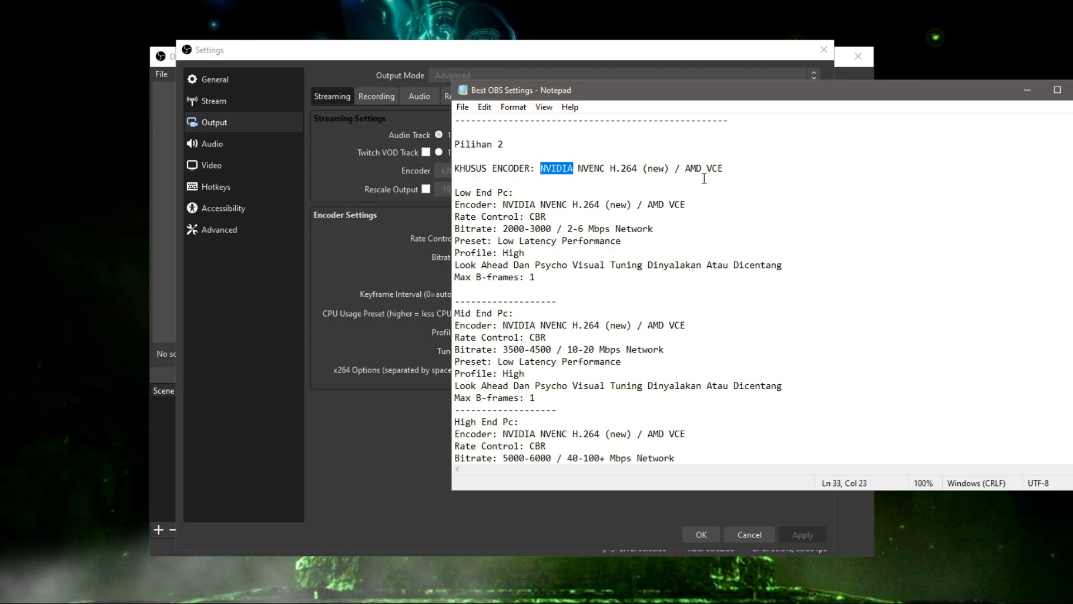
left_click_drag(685, 168, 703, 168)
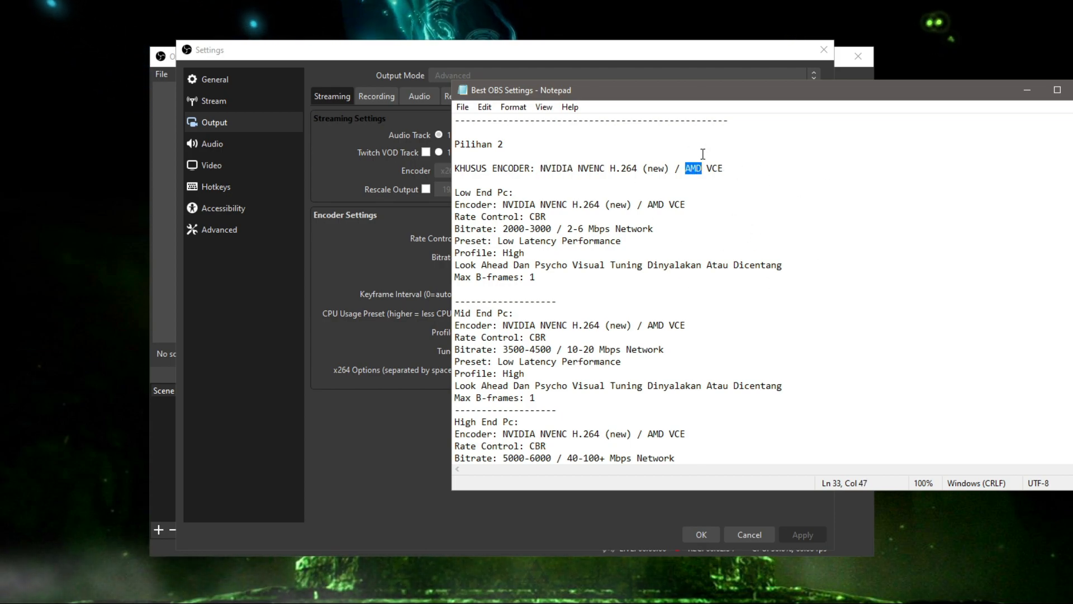
left_click_drag(635, 100, 663, 116)
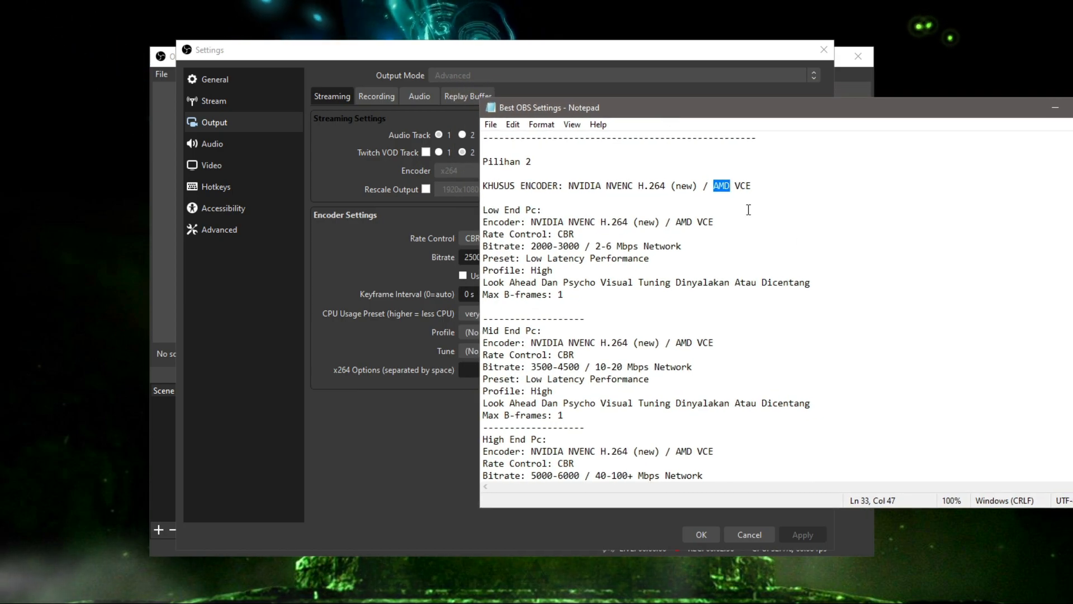
scroll(572, 166, "up", 10)
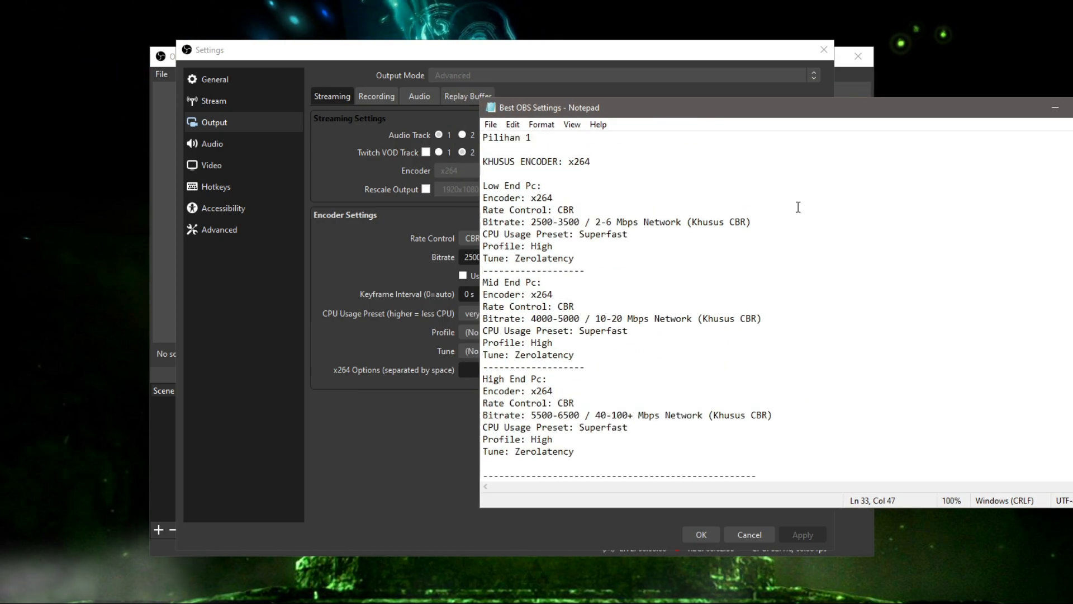
scroll(649, 311, "down", 7)
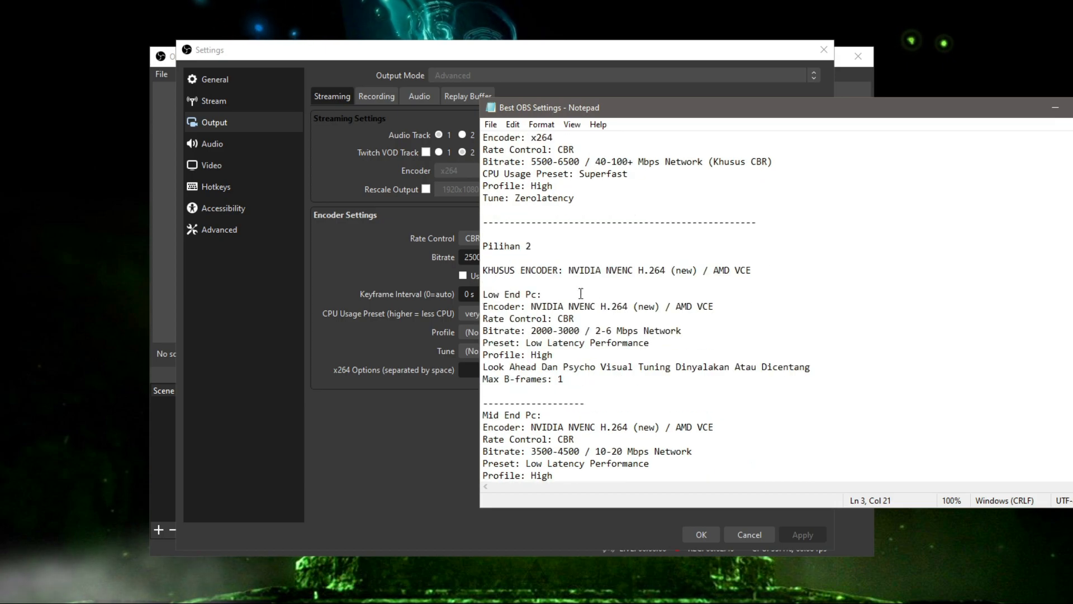
double_click(581, 270)
double_click(725, 271)
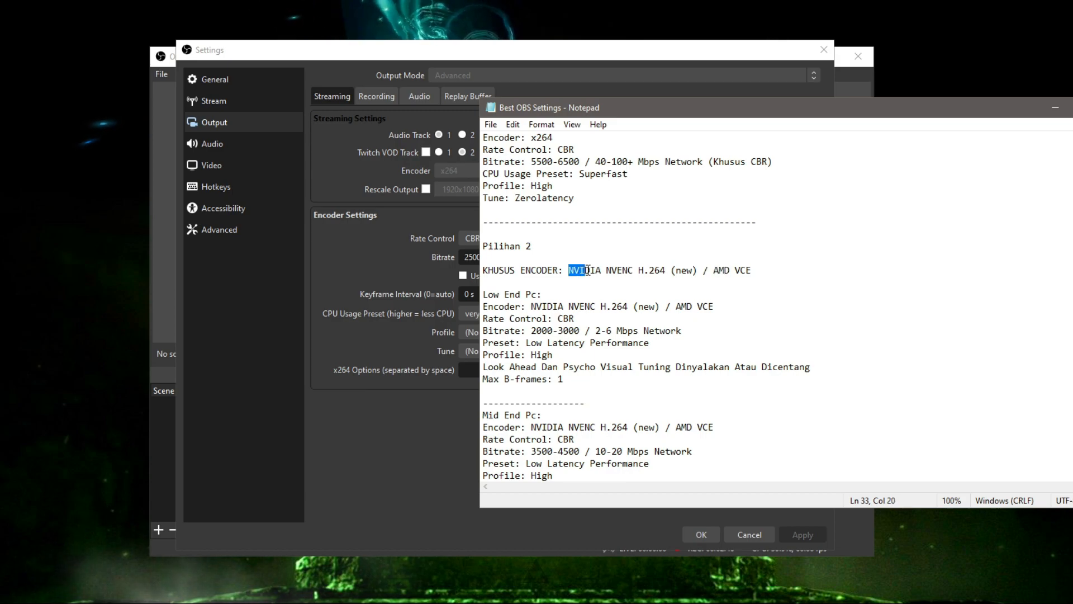
left_click_drag(712, 270, 730, 272)
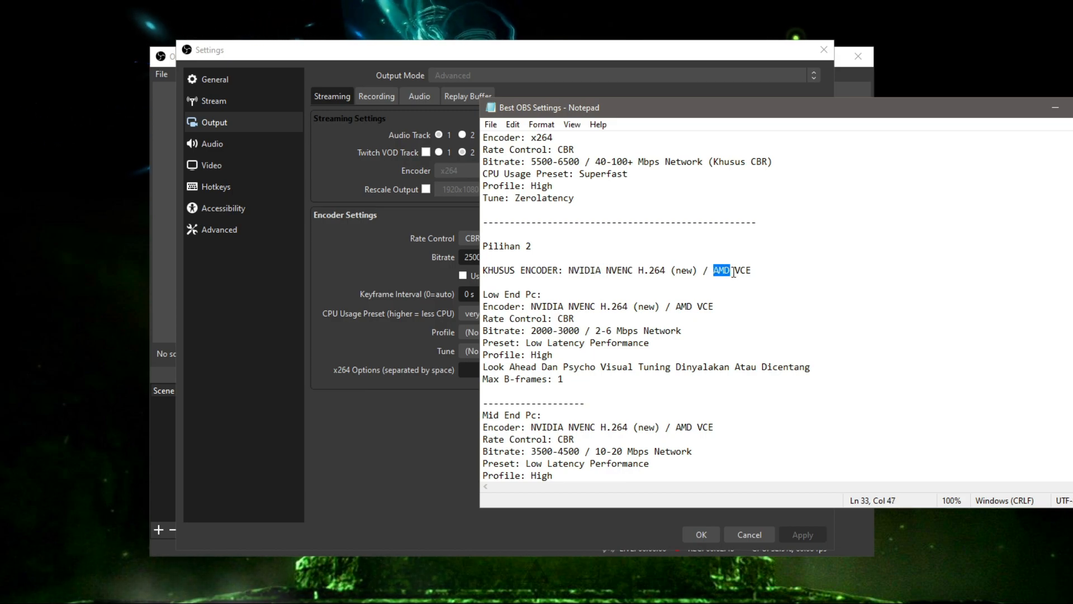
scroll(865, 355, "up", 7)
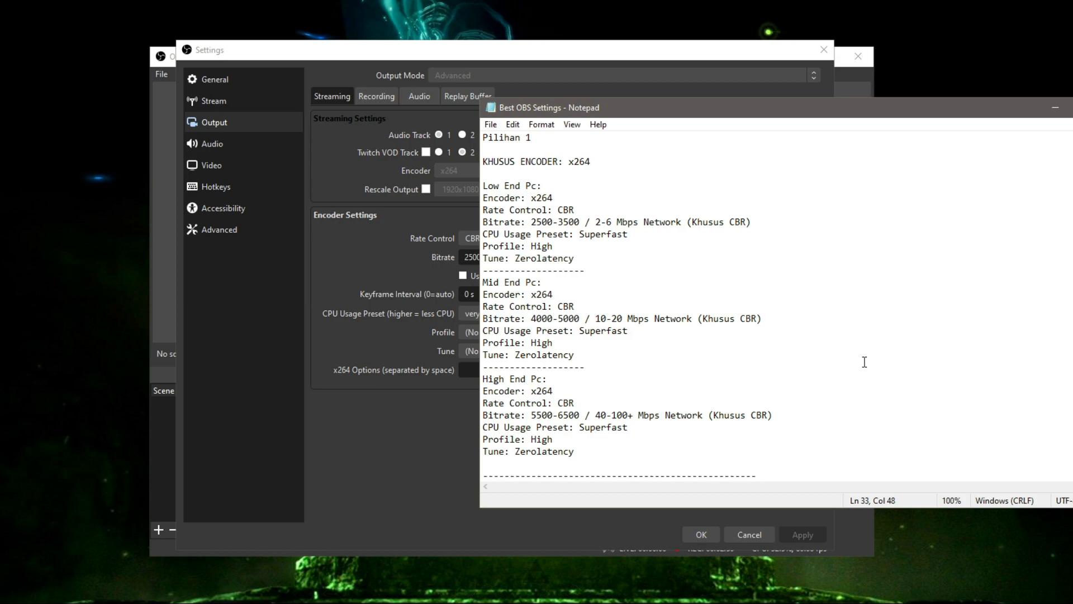
left_click_drag(569, 164, 579, 165)
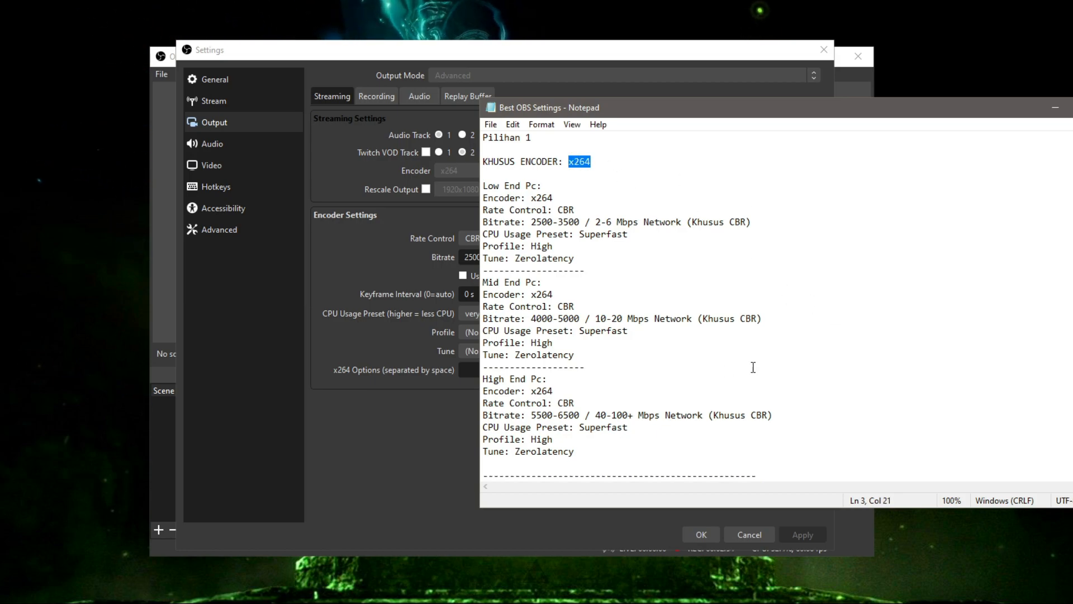
scroll(737, 368, "down", 11)
scroll(761, 364, "up", 3)
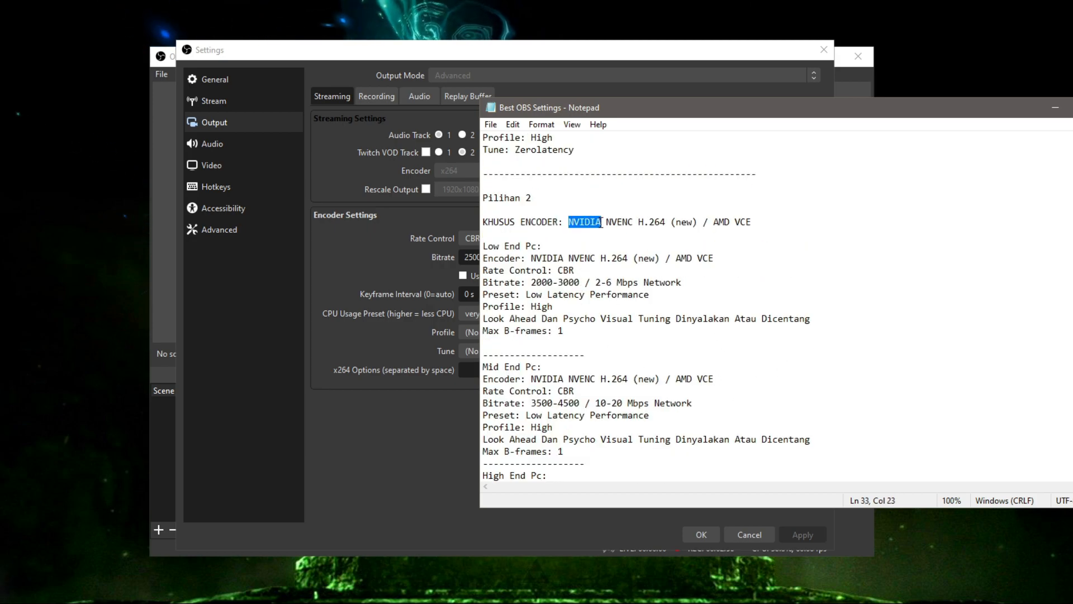
left_click_drag(718, 222, 724, 223)
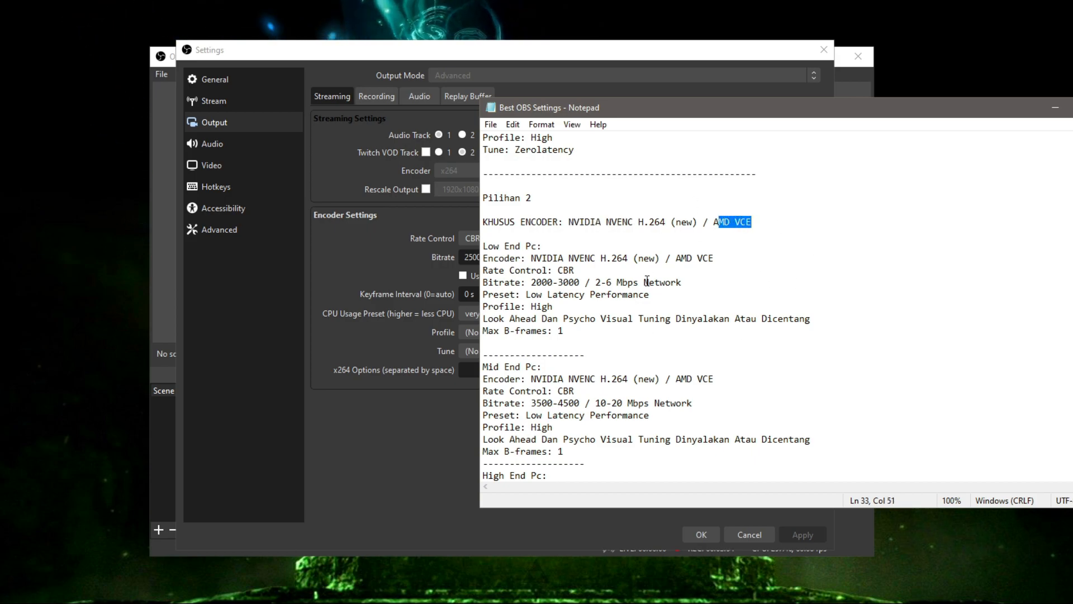
scroll(740, 392, "up", 8)
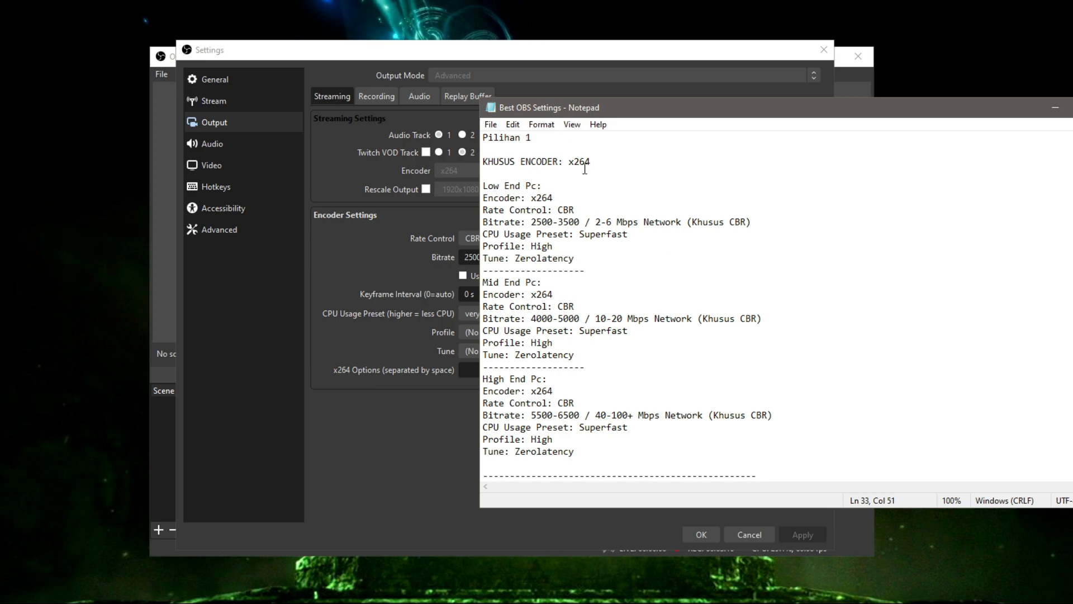
scroll(643, 357, "down", 11)
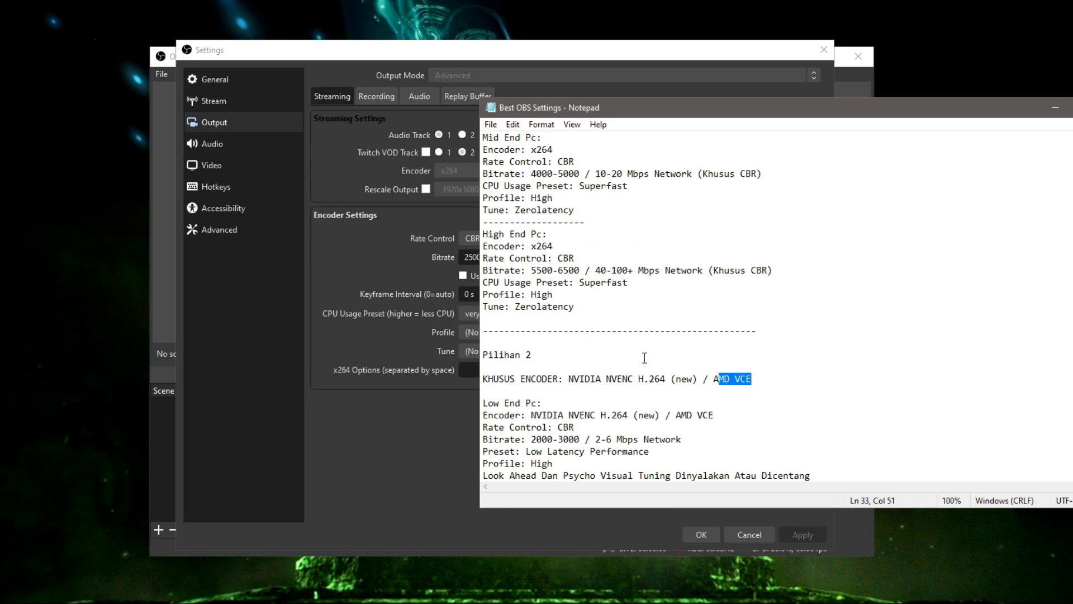
scroll(713, 223, "up", 3)
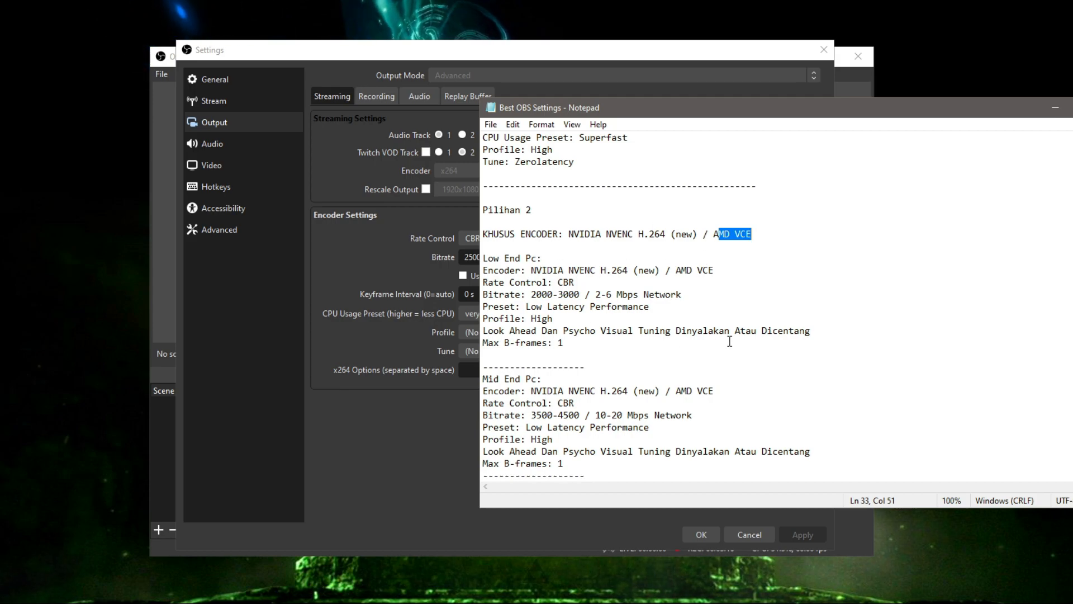
scroll(729, 341, "up", 8)
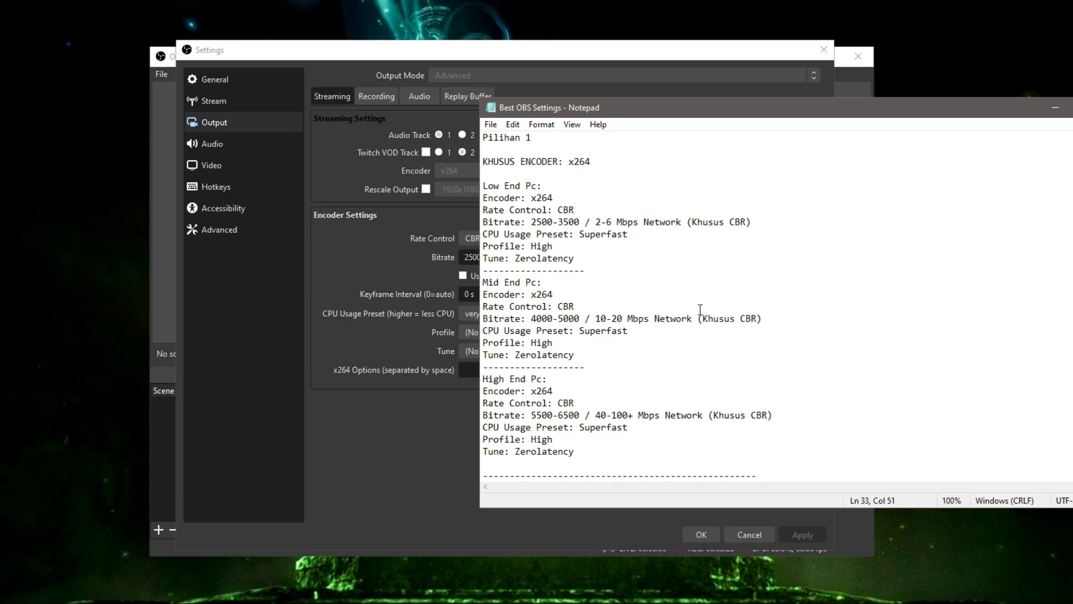
scroll(699, 309, "down", 6)
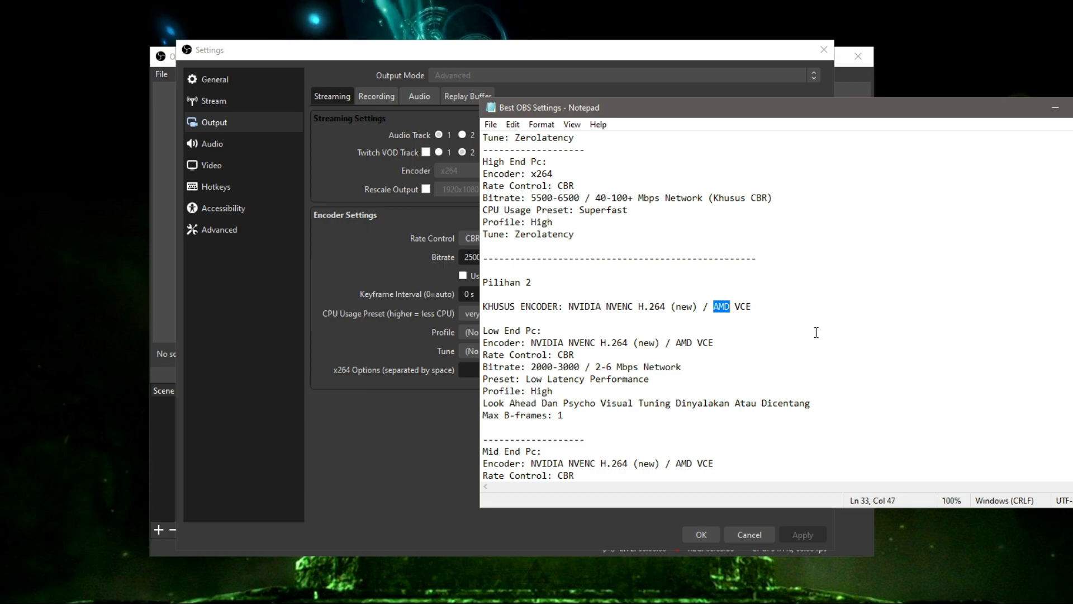
scroll(803, 326, "up", 6)
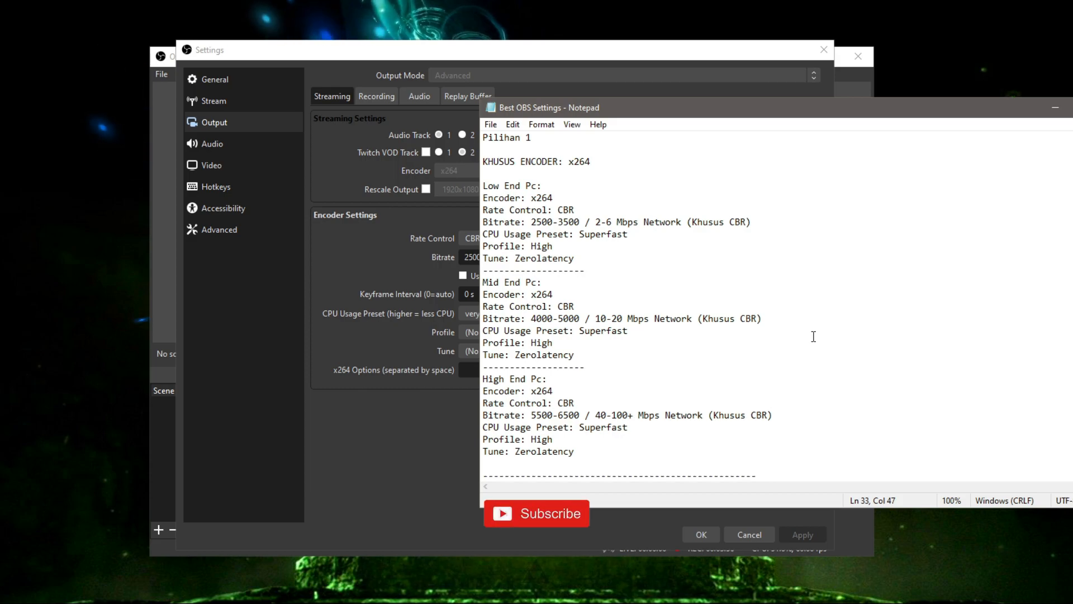
scroll(814, 336, "down", 3)
scroll(763, 322, "down", 2)
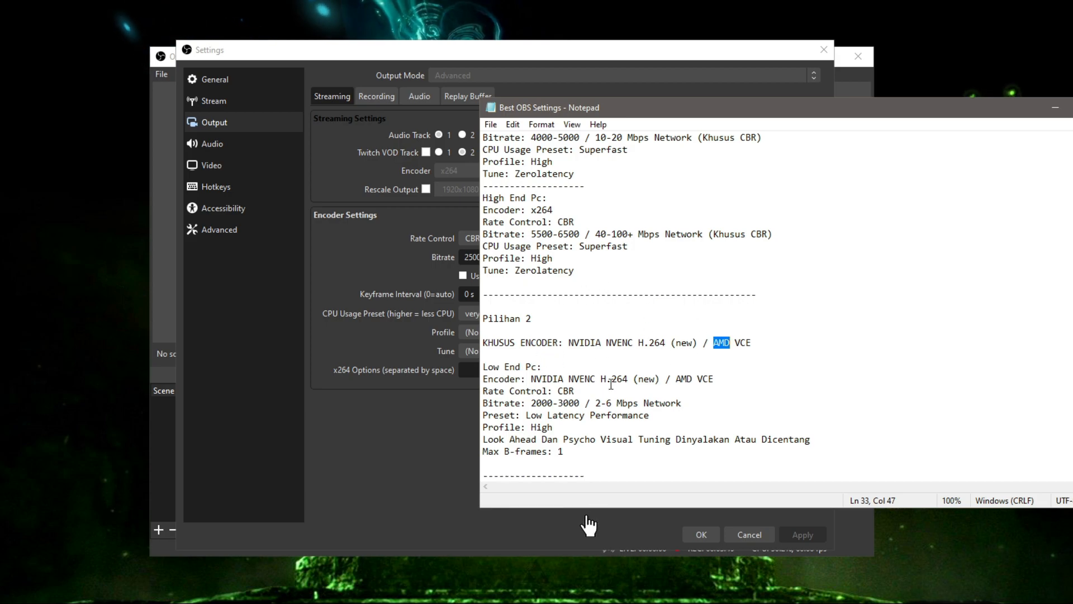
scroll(722, 378, "up", 5)
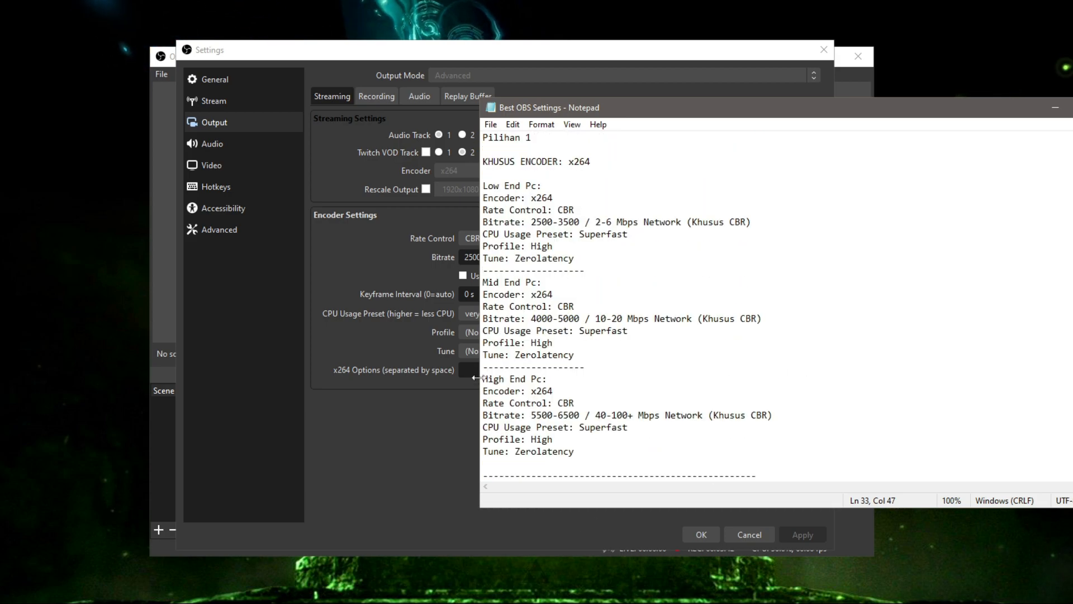
Check the current OBS streaming encoder settings against the notes' x264 presets for Low End, Mid End and High End PCs.
left_click(429, 171)
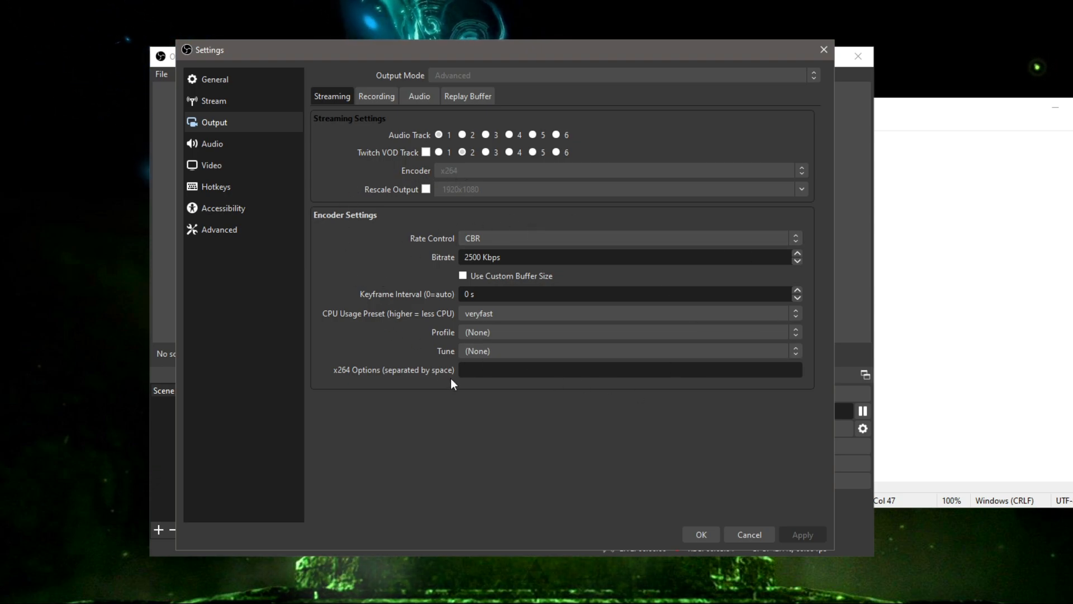
left_click(1027, 219)
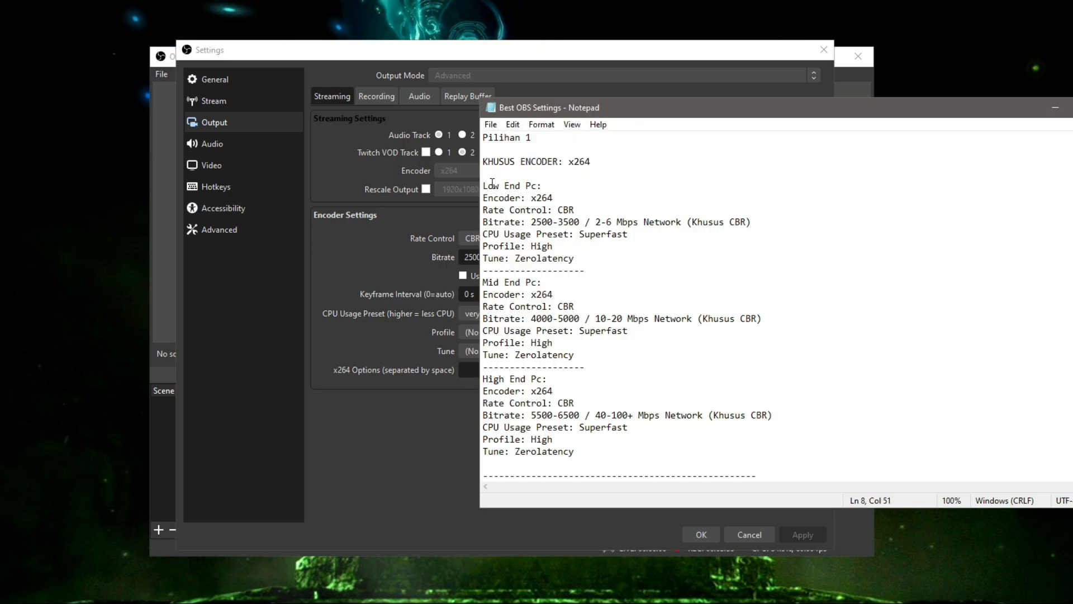
left_click(438, 244)
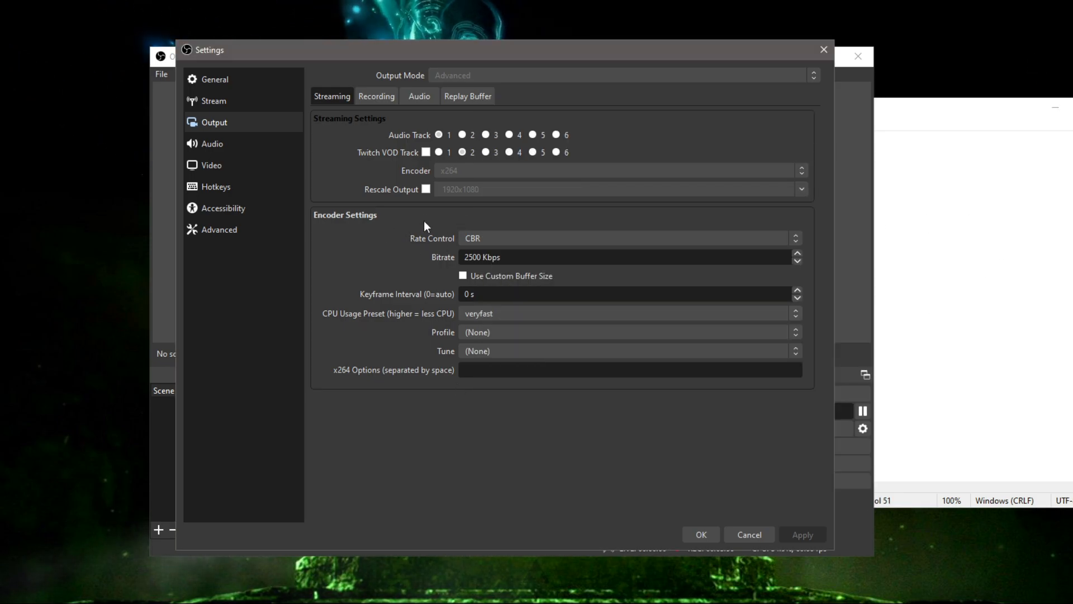
left_click(930, 220)
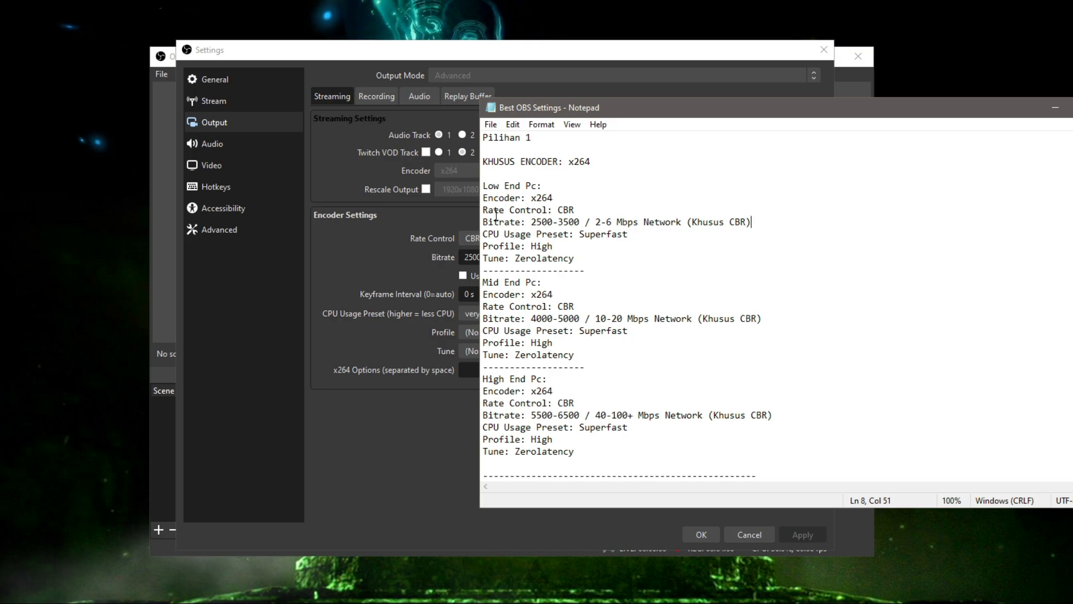
left_click_drag(484, 187, 520, 187)
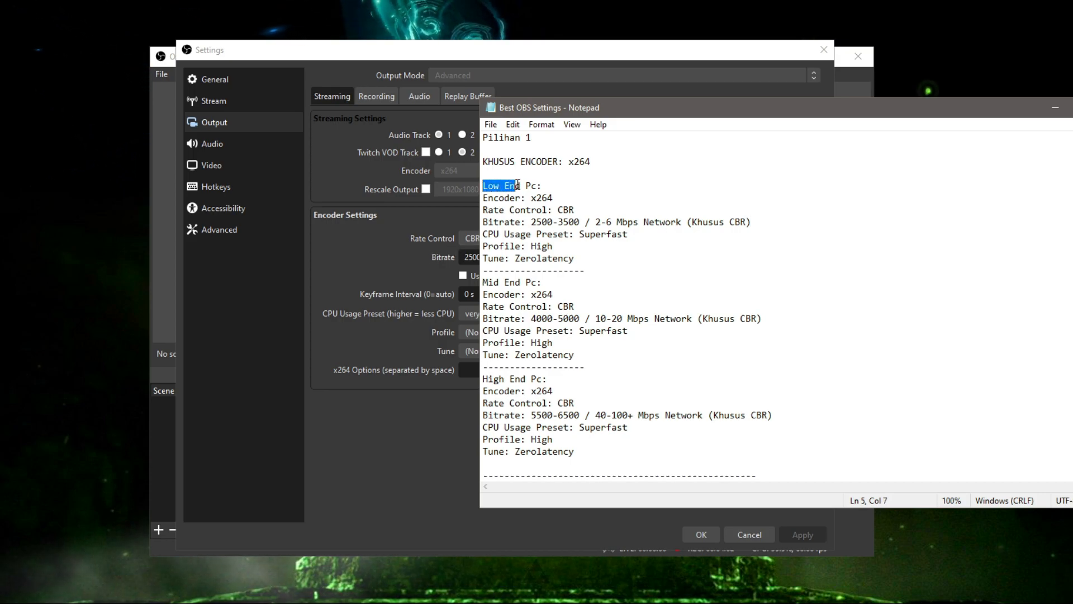
left_click_drag(484, 281, 521, 281)
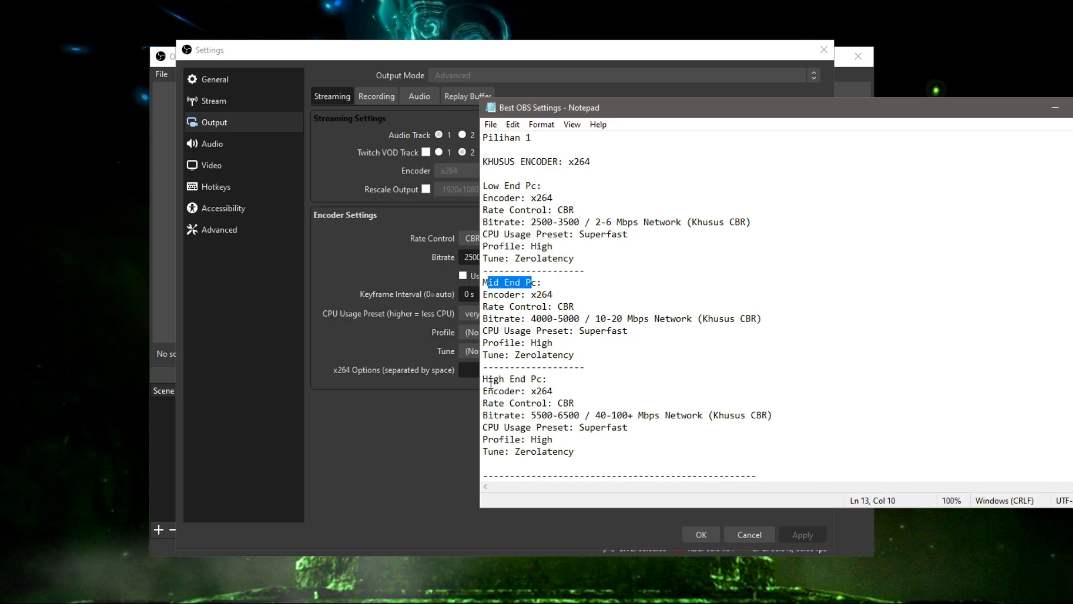
left_click_drag(484, 379, 531, 378)
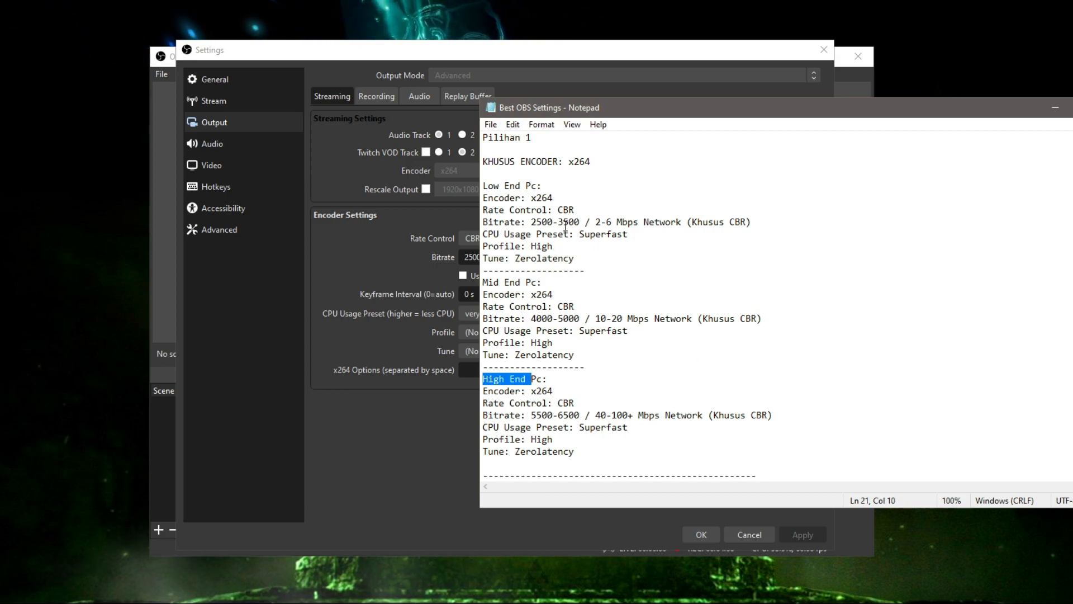
Set the streaming encoder's rate control to CBR.
left_click(448, 430)
left_click(497, 237)
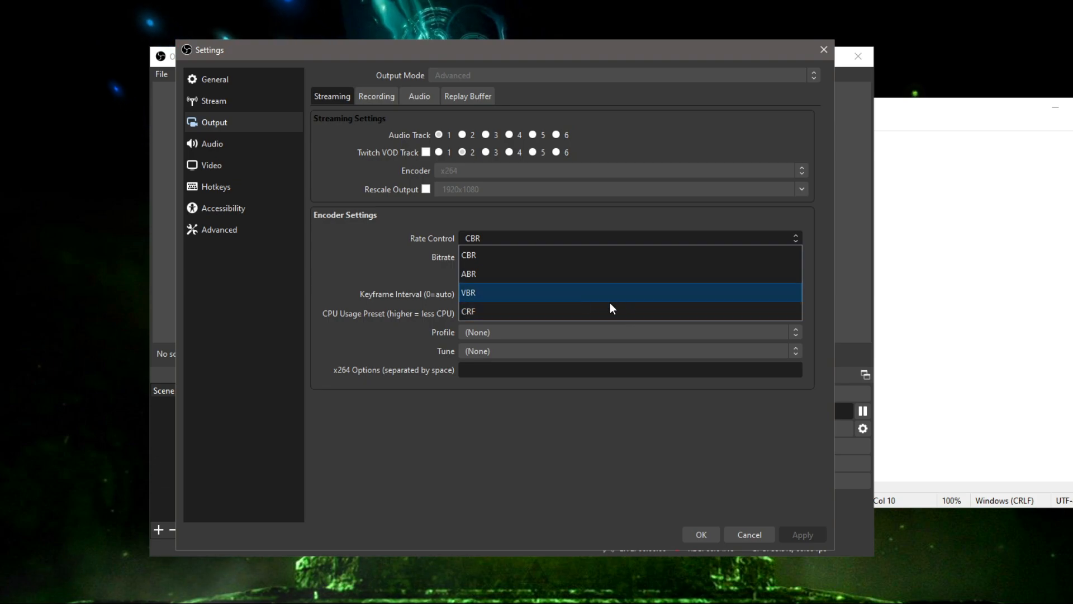
left_click(477, 254)
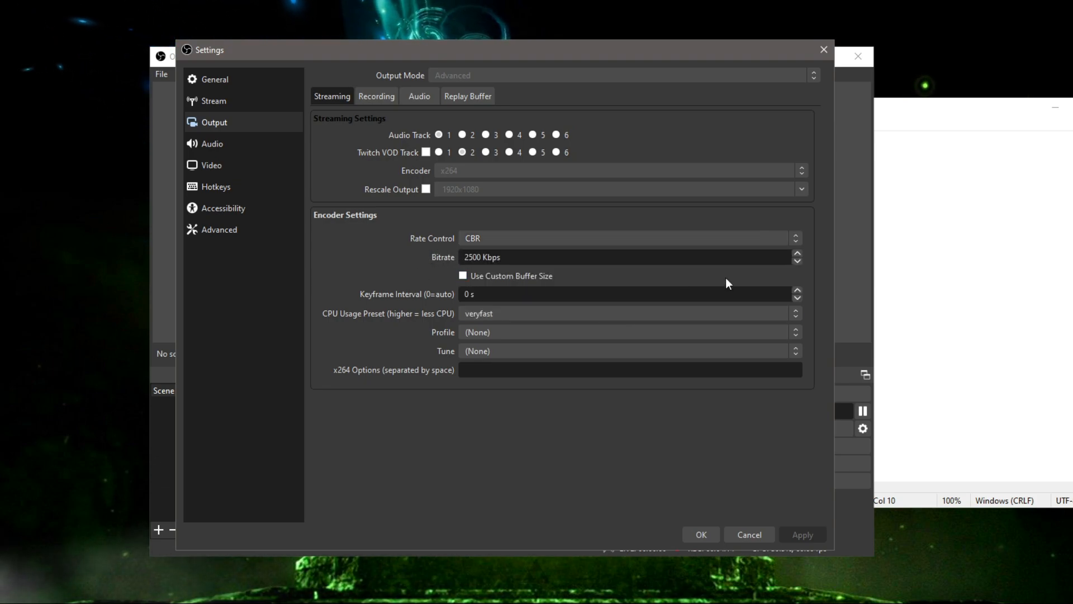
Review the x264 bitrate ranges and matching network speeds in the notes for Low End, Mid End and High End PCs.
left_click(927, 211)
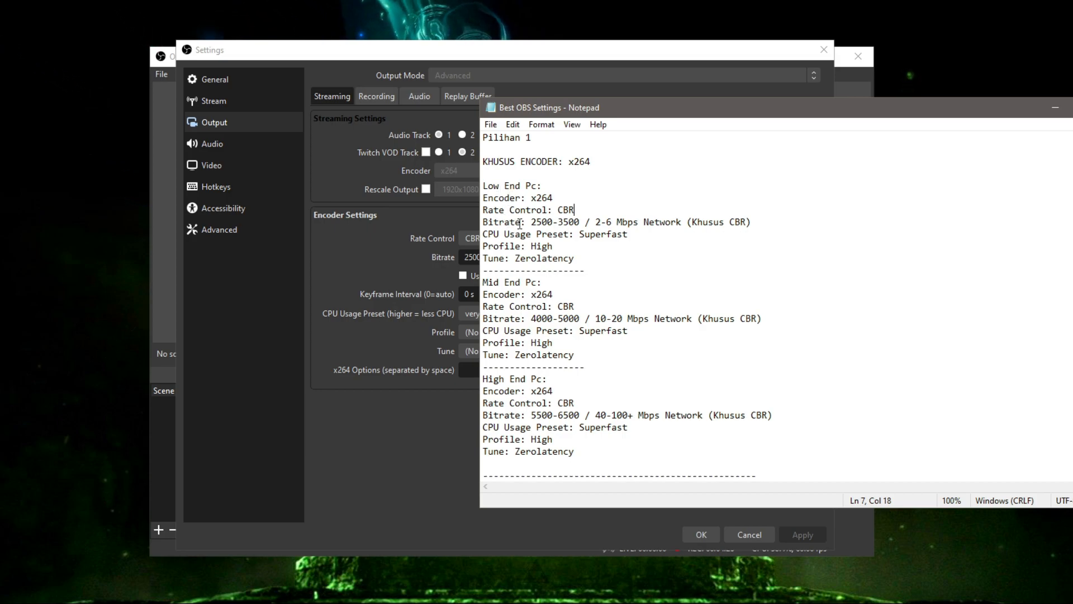
left_click_drag(531, 222, 547, 222)
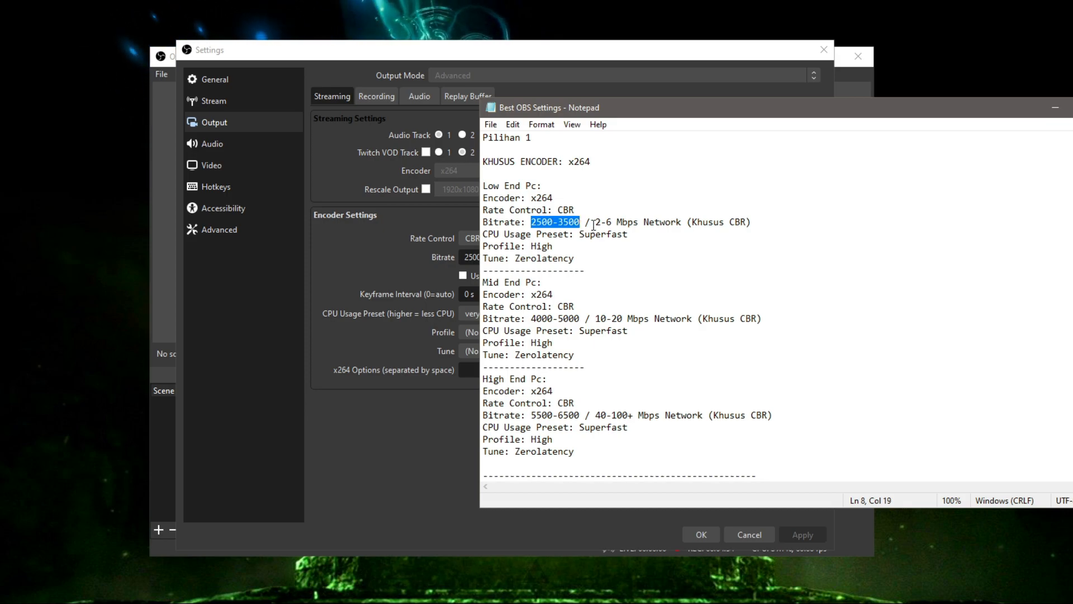
left_click_drag(594, 223, 647, 231)
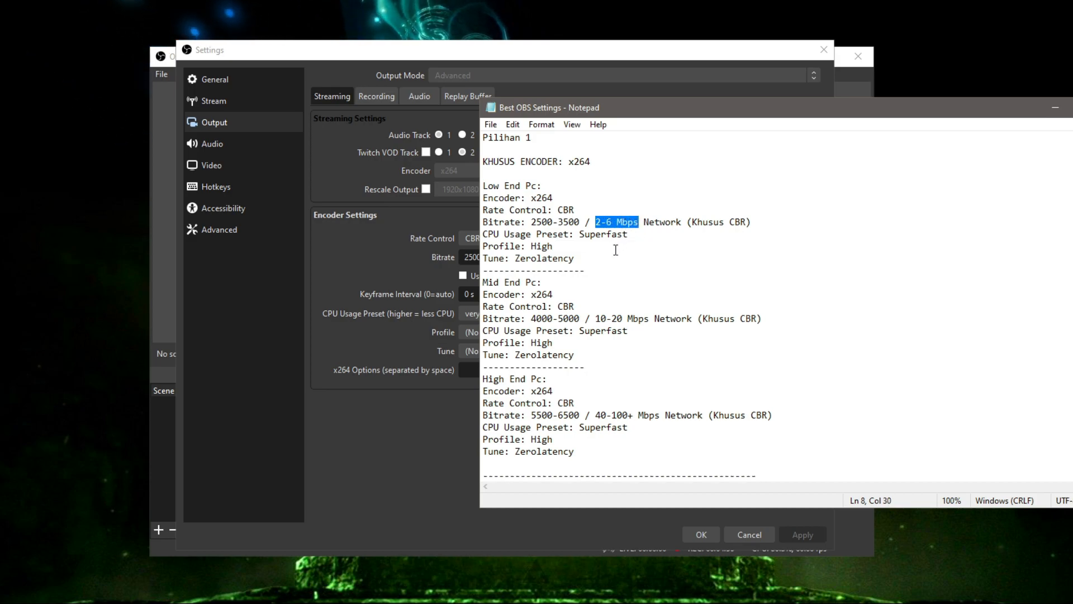
left_click_drag(532, 320, 554, 320)
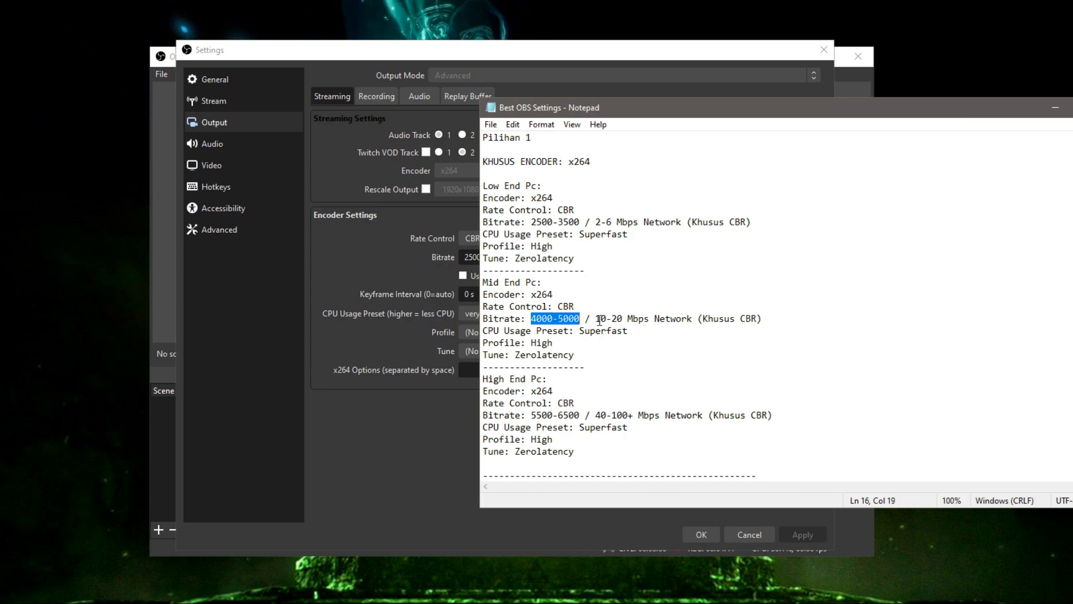
left_click(596, 320)
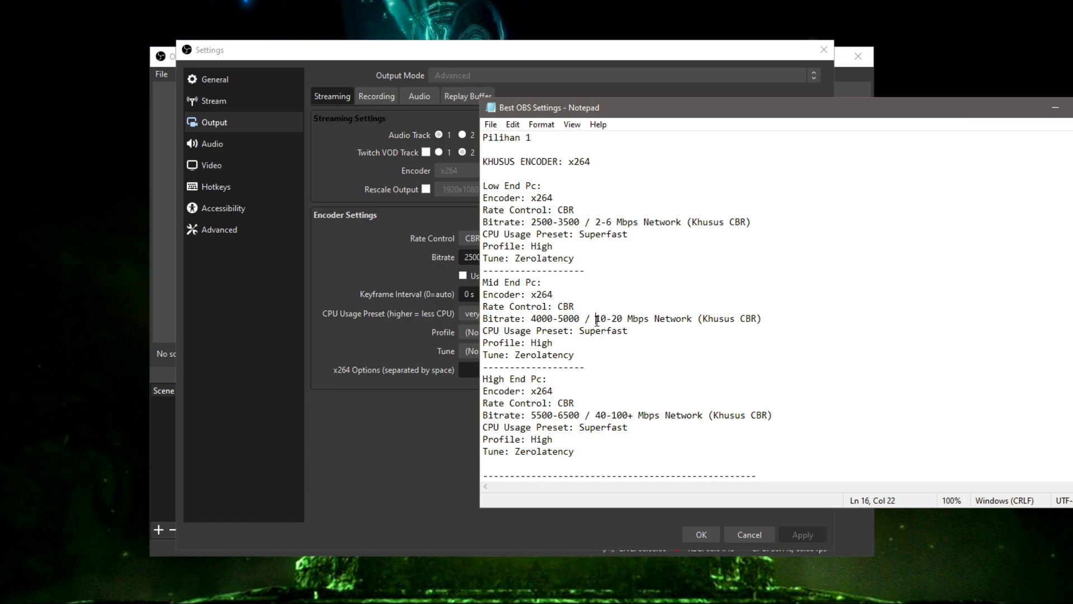
left_click_drag(606, 323, 648, 323)
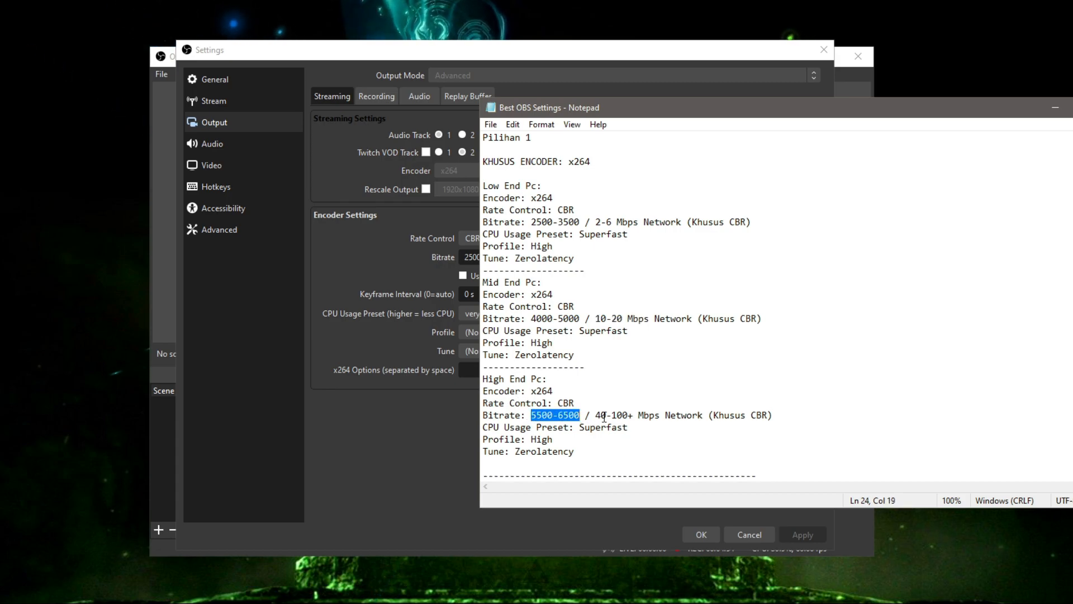
left_click_drag(596, 416, 636, 416)
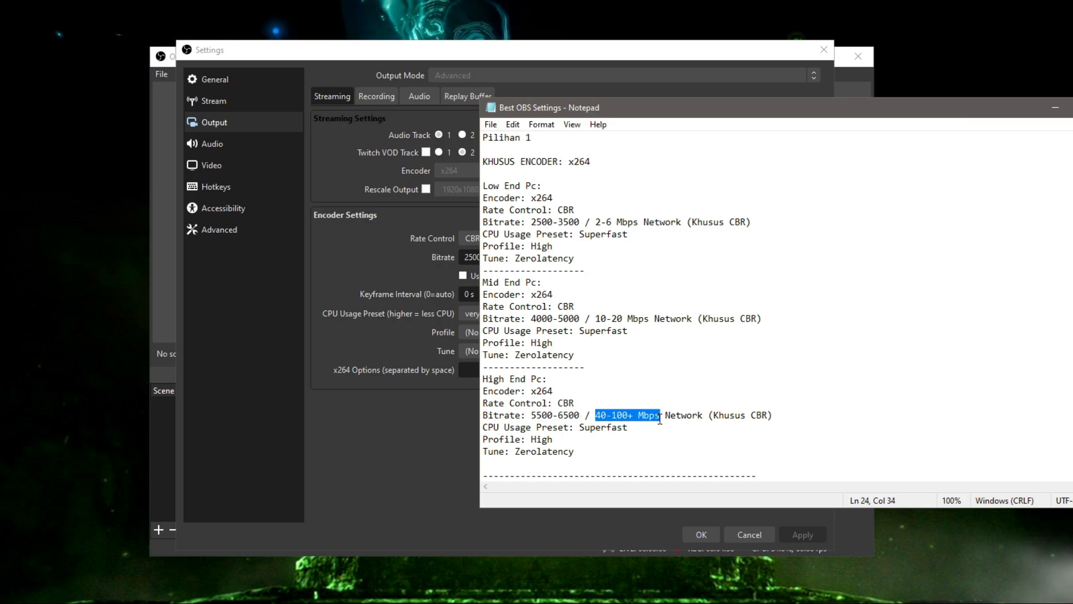
left_click(713, 383)
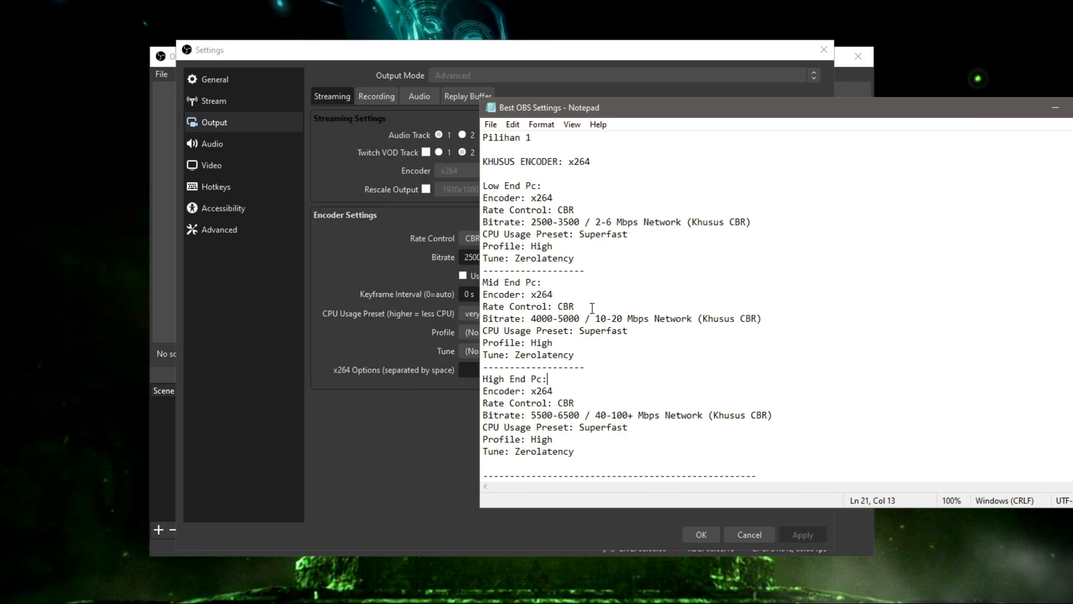
left_click_drag(483, 282, 526, 282)
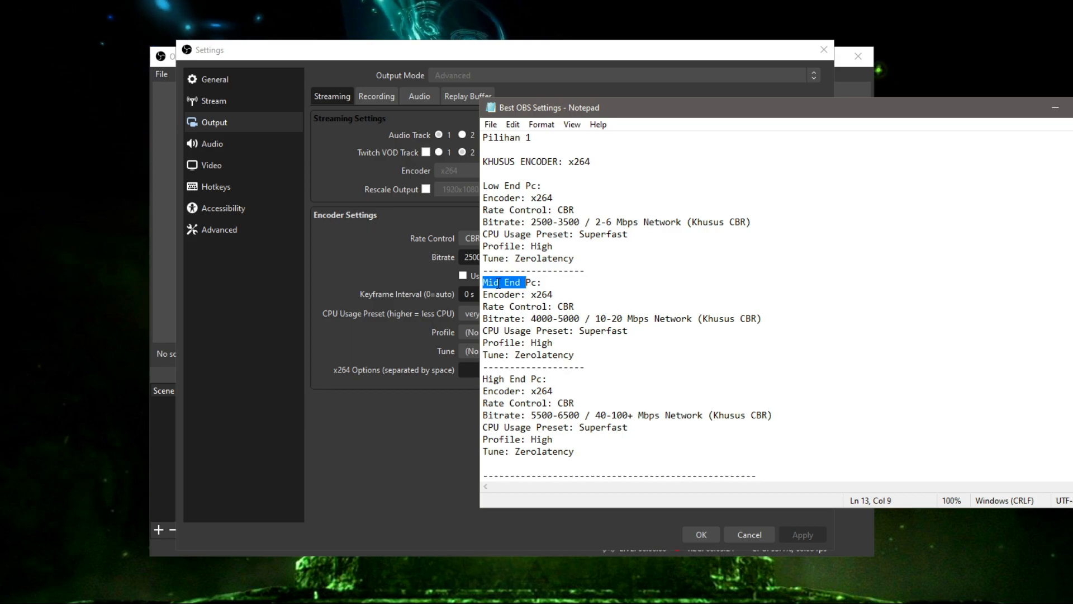
double_click(533, 321)
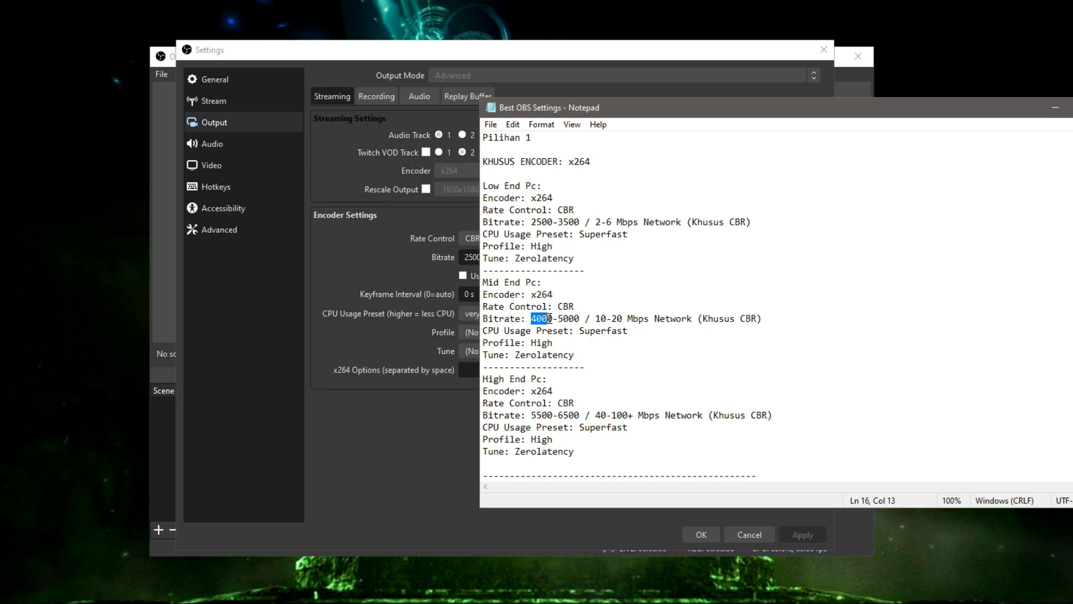
left_click(610, 310)
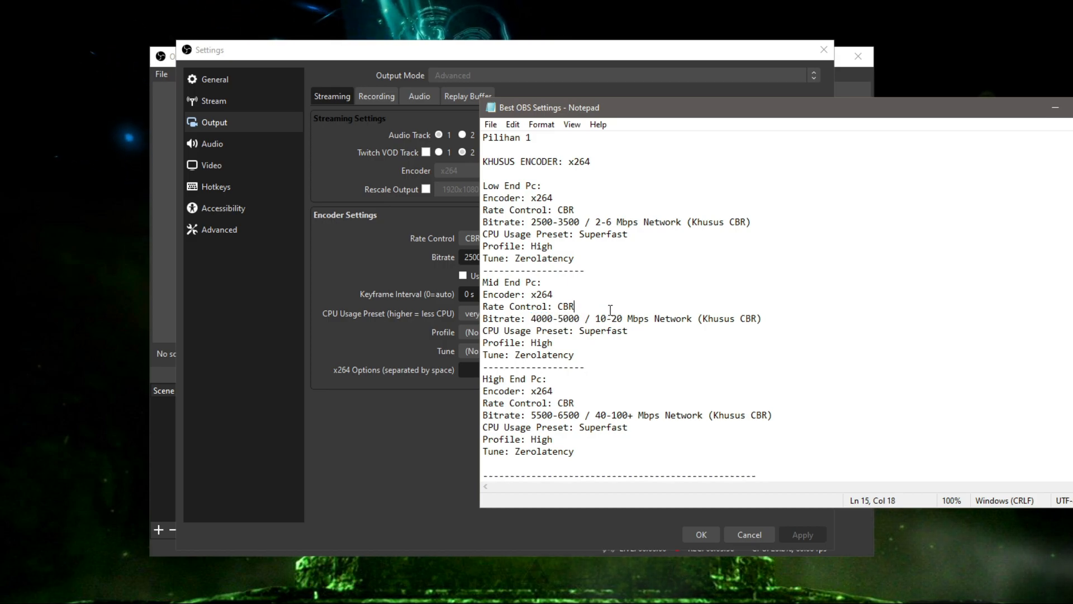
Set the streaming bitrate to 4200 Kbps in the OBS encoder settings.
left_click(424, 436)
double_click(472, 257)
type("4200")
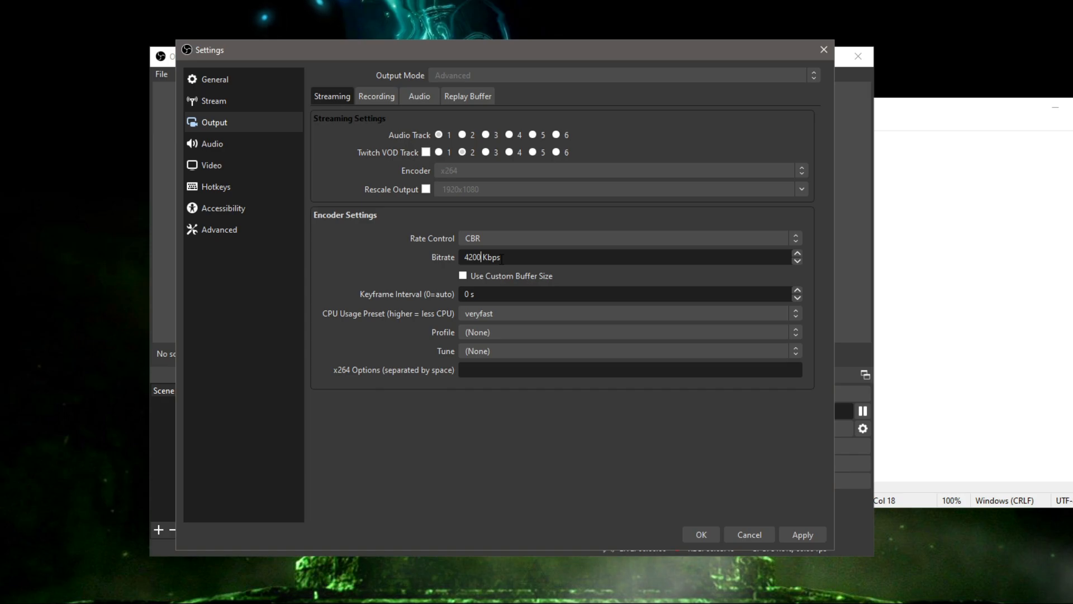
Recheck the notes, then enable a custom buffer size for the stream and set it to 35000.
left_click(904, 209)
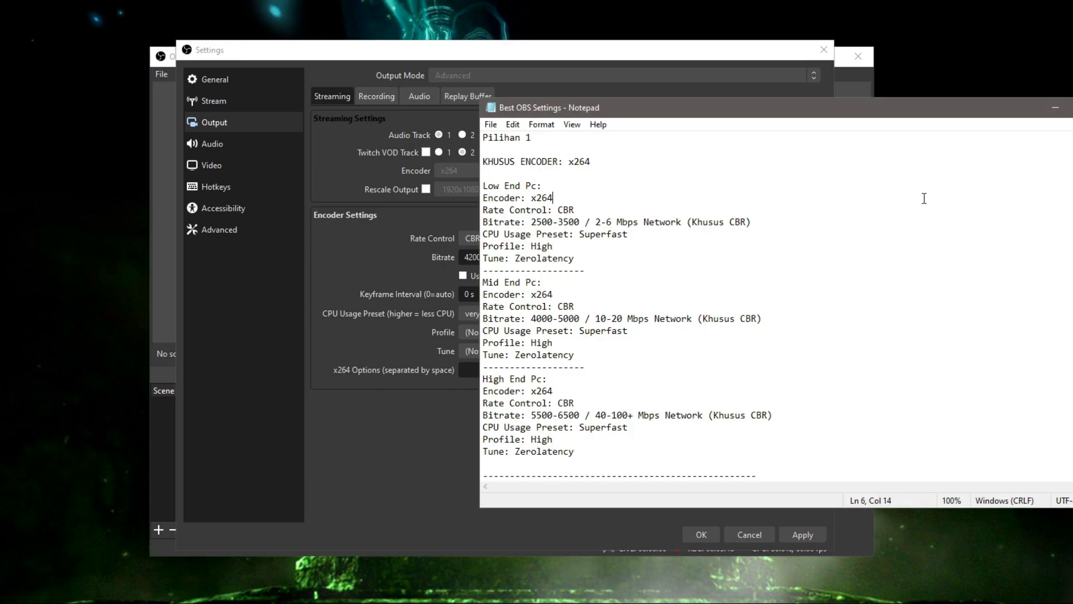
left_click(467, 373)
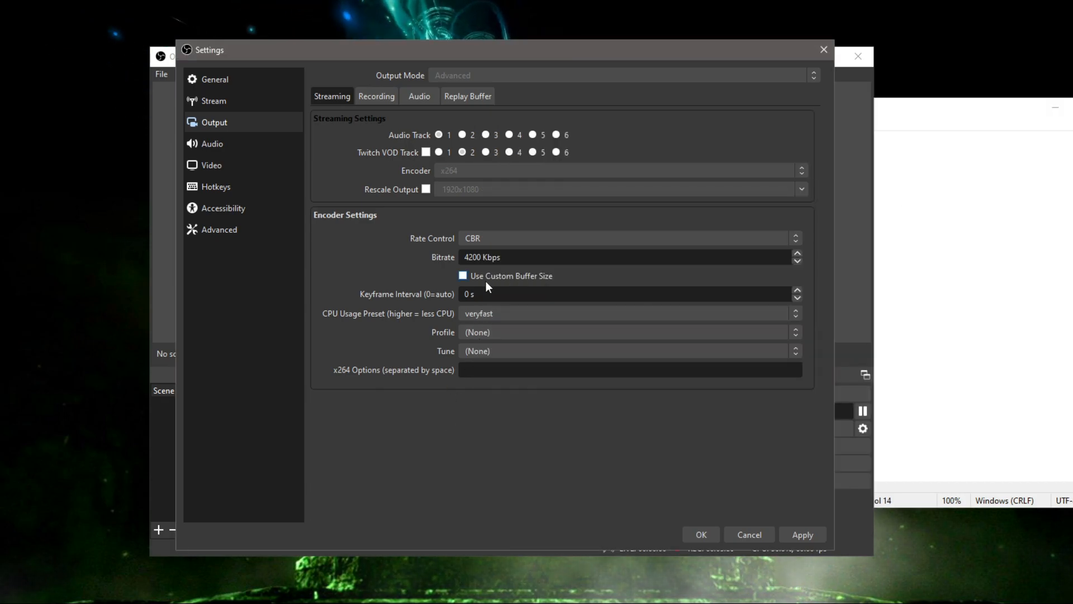
key("alt+Tab")
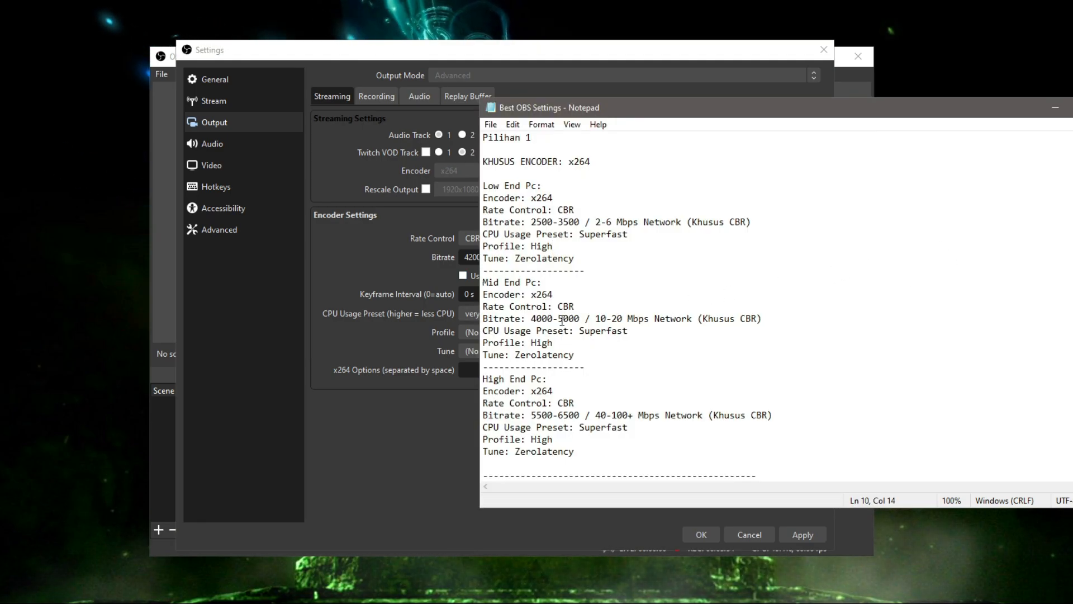
left_click(439, 442)
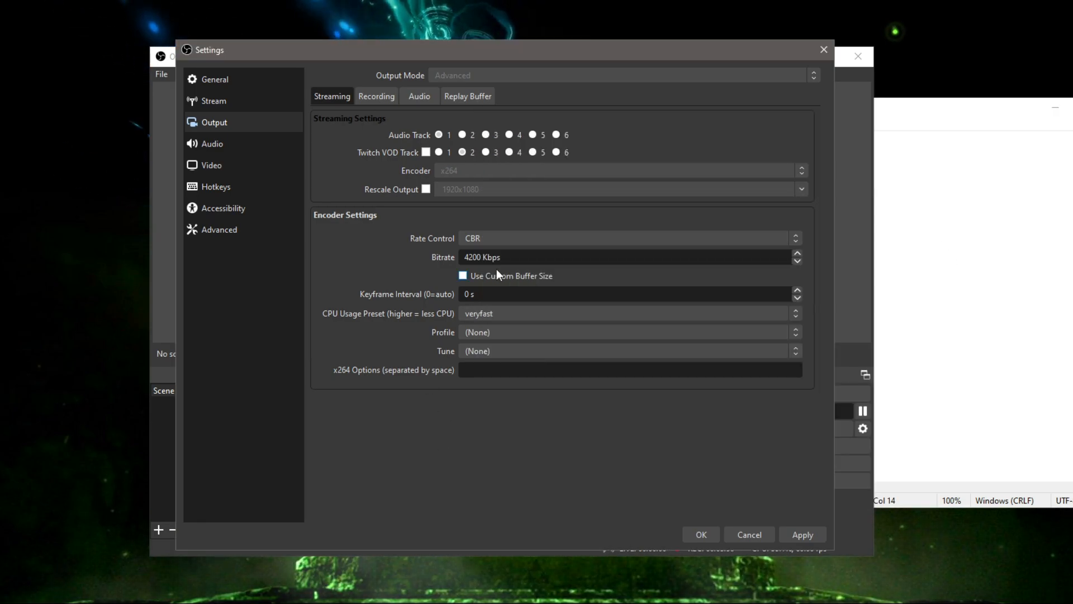
left_click(496, 275)
double_click(501, 295)
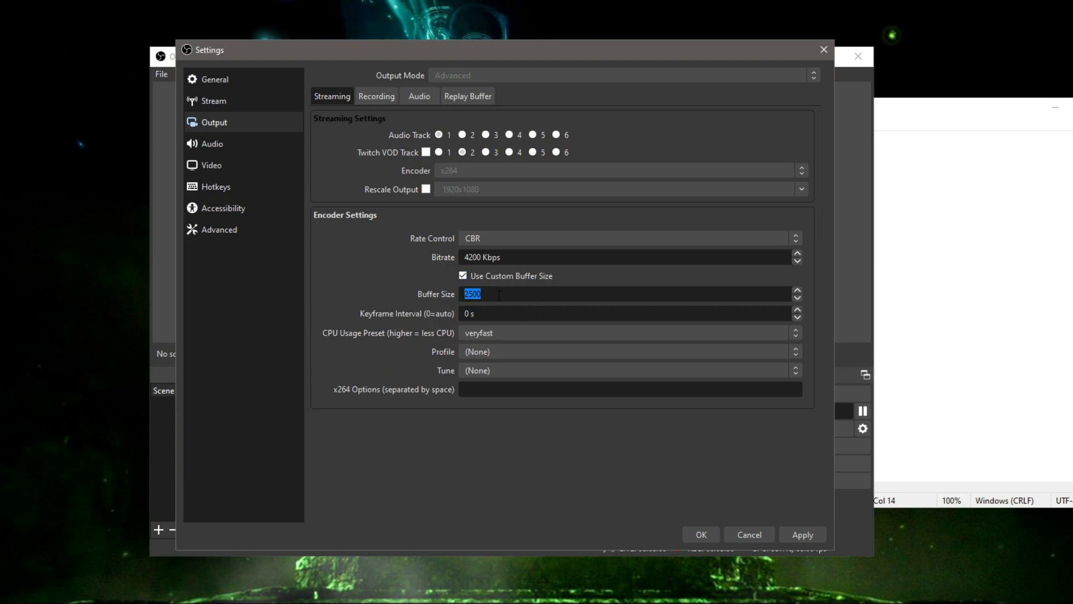
type("35000")
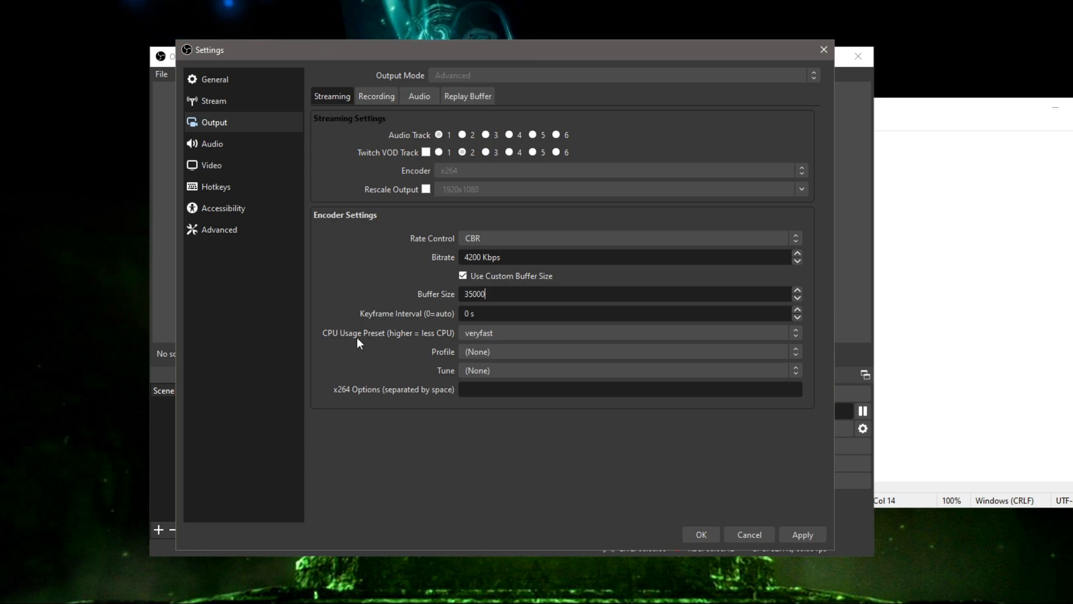
Set the encoder's CPU usage preset to superfast, the profile to high and the tune to zerolatency.
left_click(477, 333)
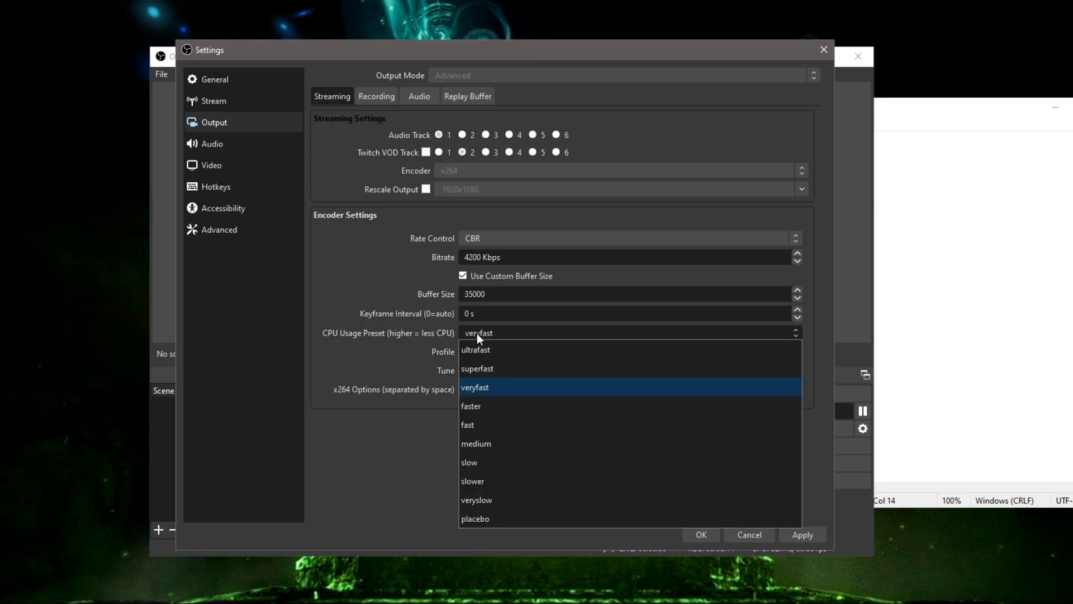
left_click(479, 369)
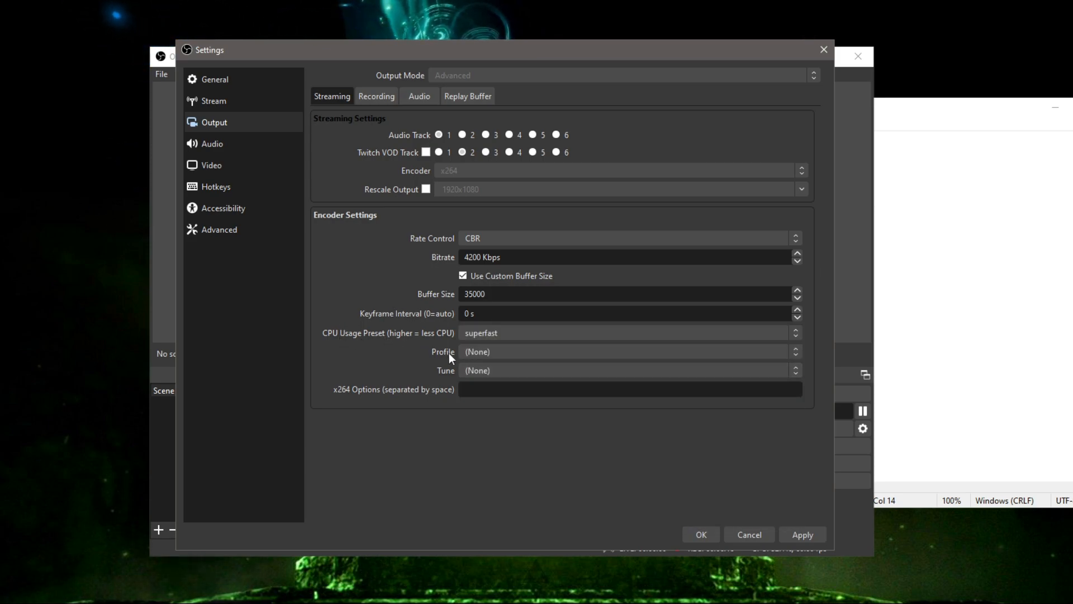
left_click(477, 354)
left_click(479, 428)
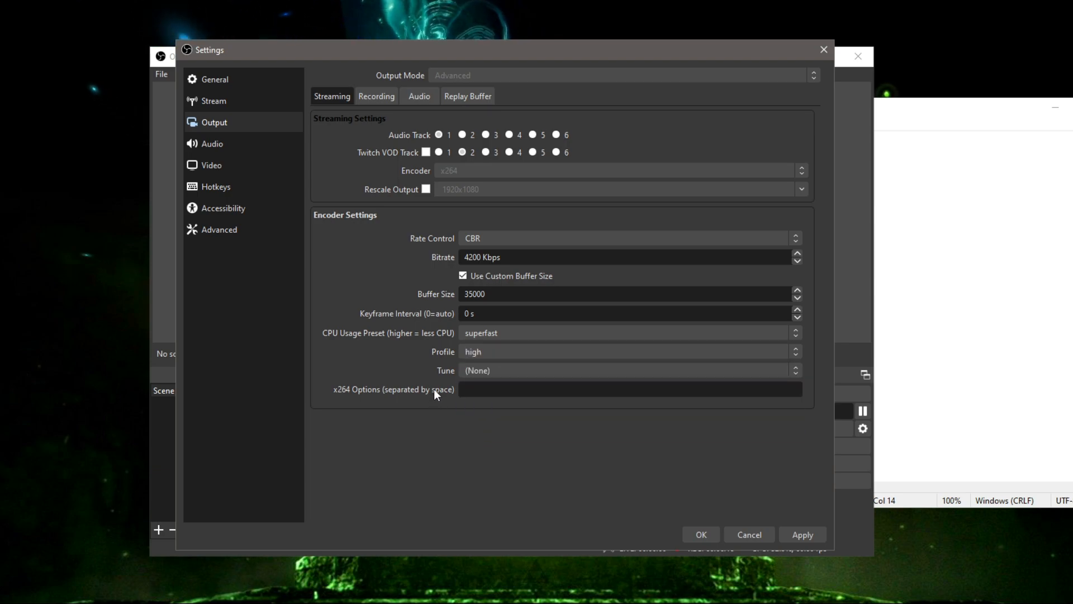
left_click(470, 370)
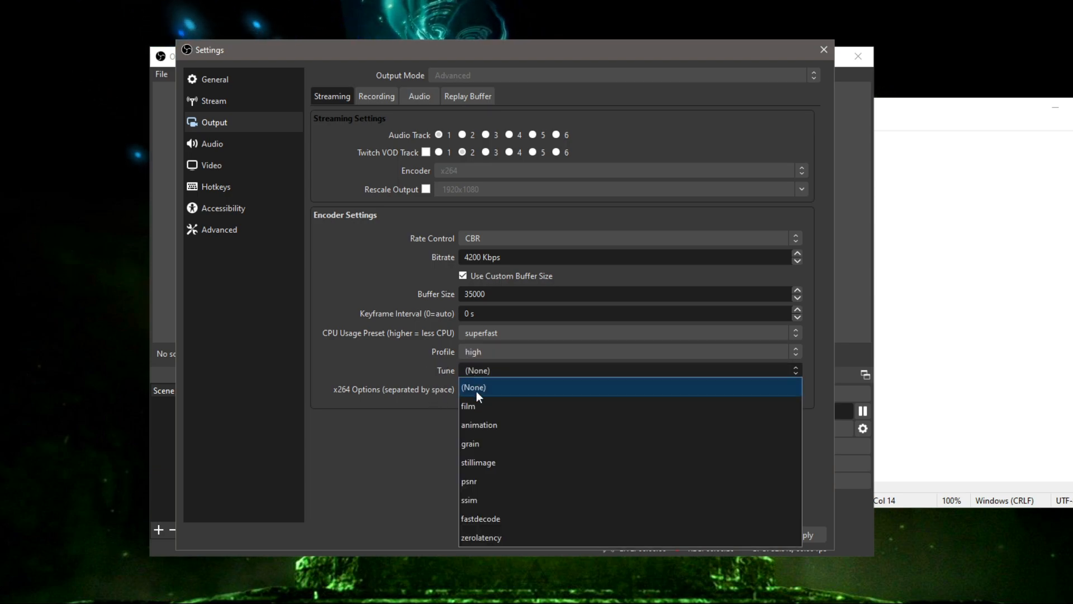
left_click(484, 537)
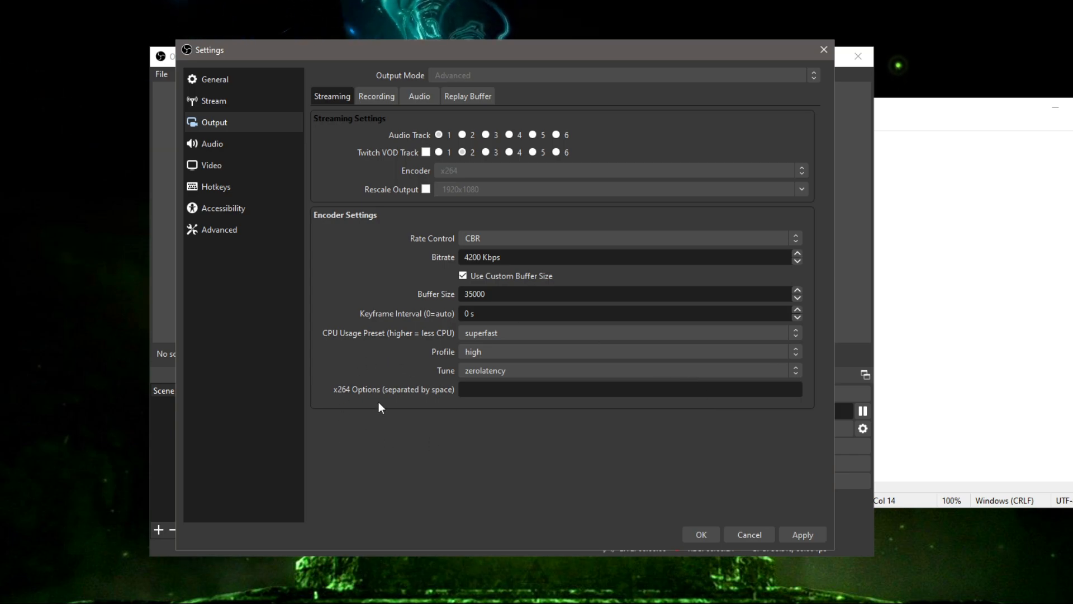
Minimize the Best OBS Settings notes and open the x264 Options text file from its folder, placing it beside the OBS output settings.
left_click(953, 243)
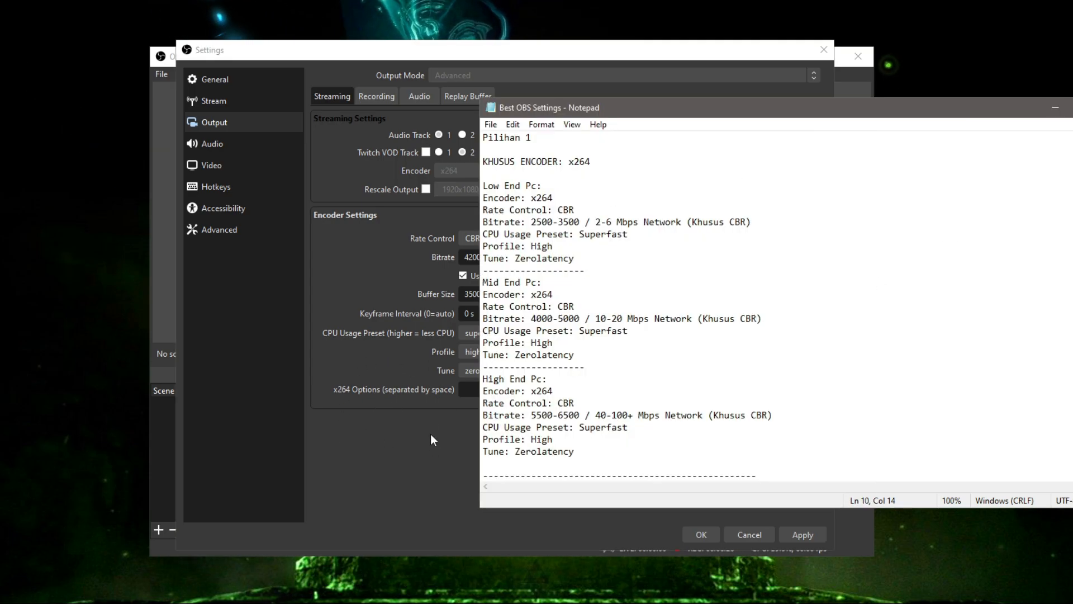
left_click(1055, 109)
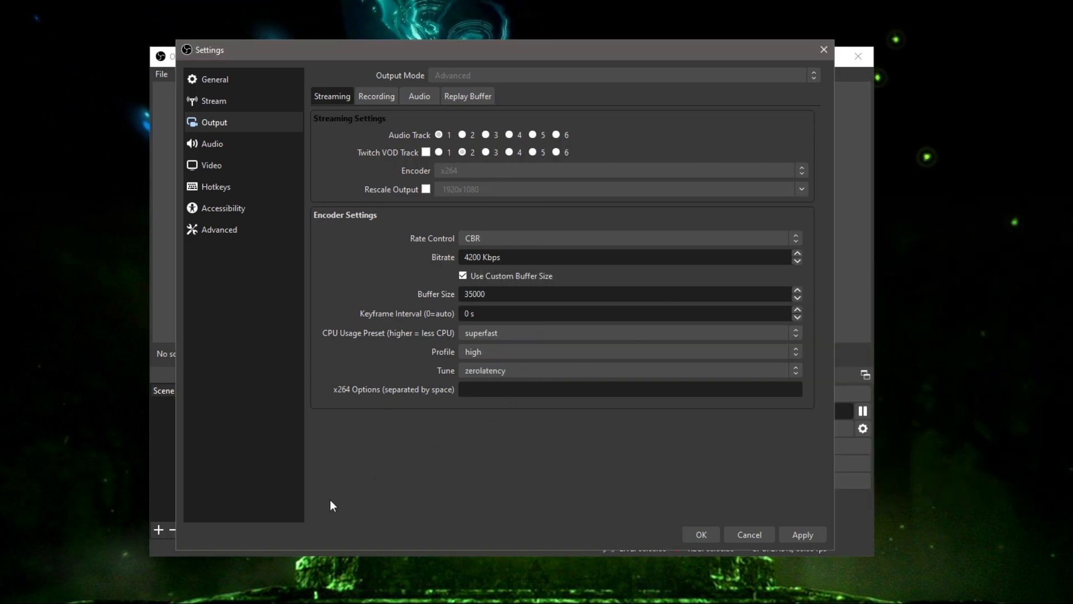
left_click(222, 594)
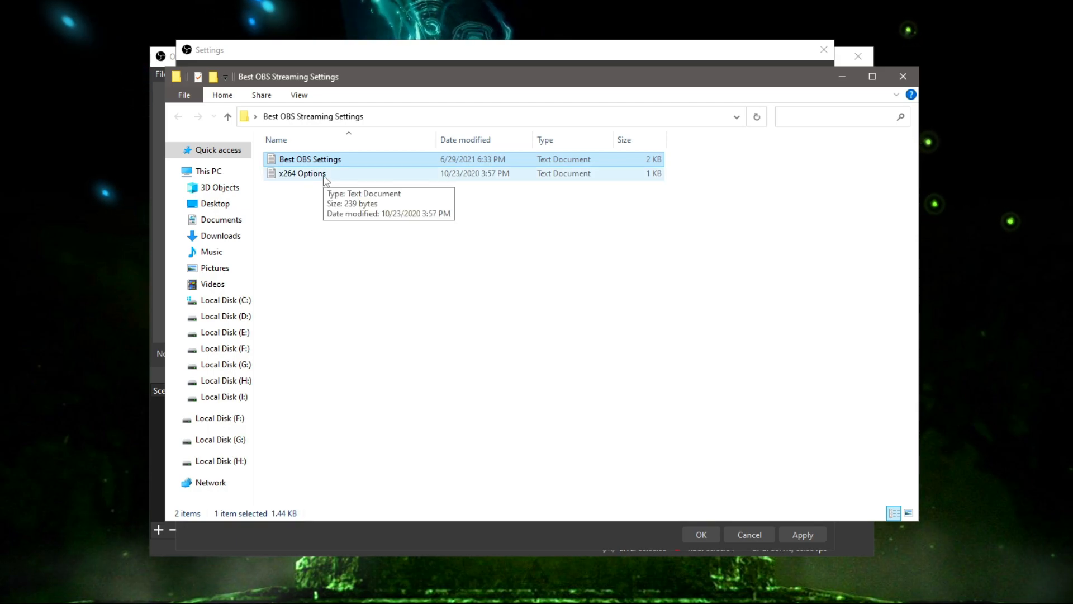
double_click(302, 174)
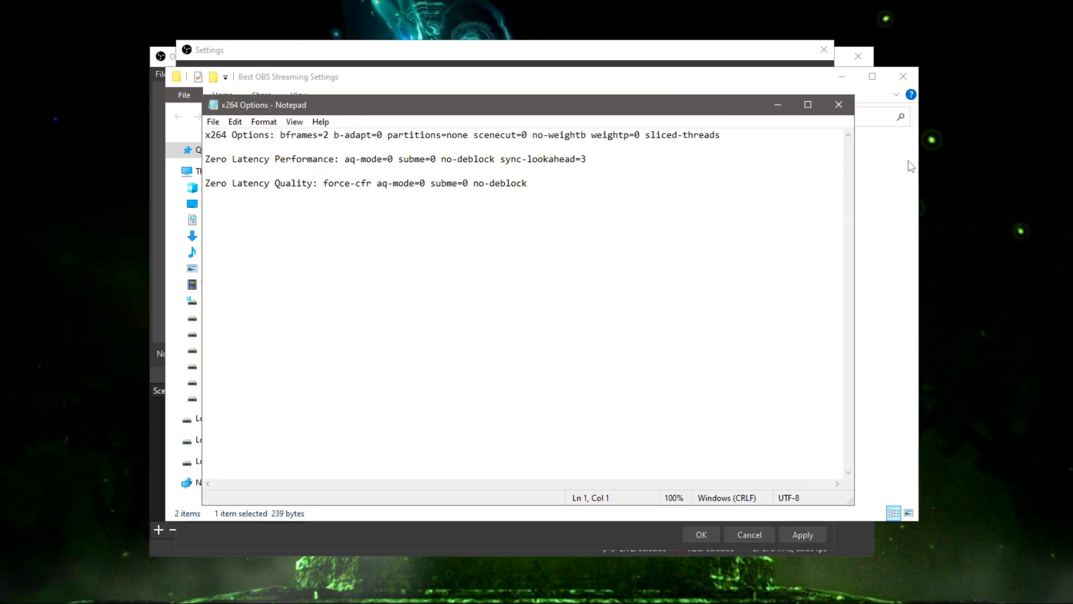
left_click(841, 76)
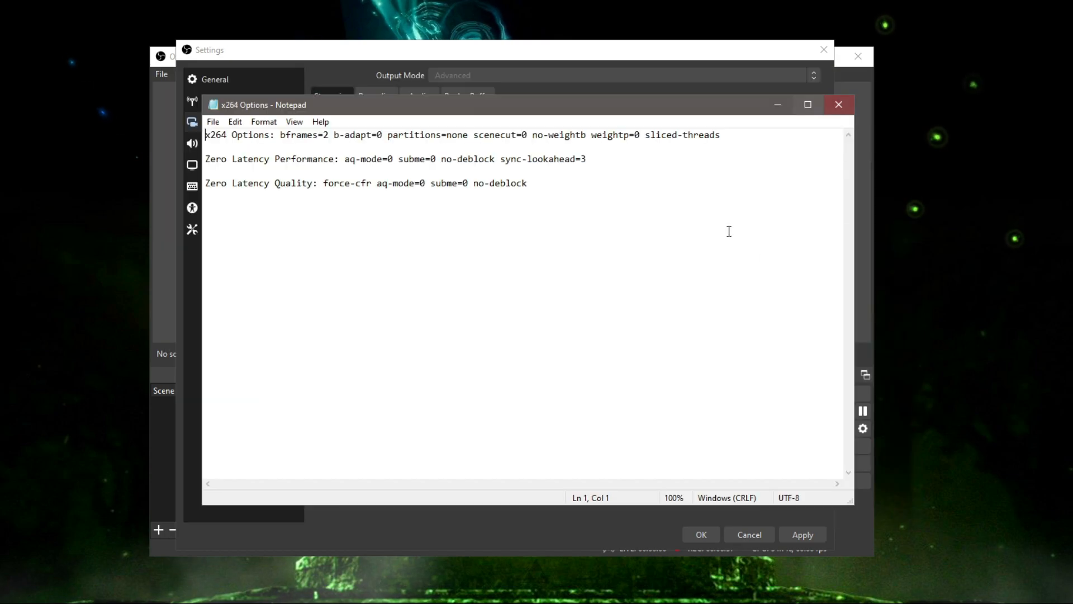
left_click(572, 540)
left_click(139, 603)
left_click(211, 573)
left_click_drag(392, 108, 663, 152)
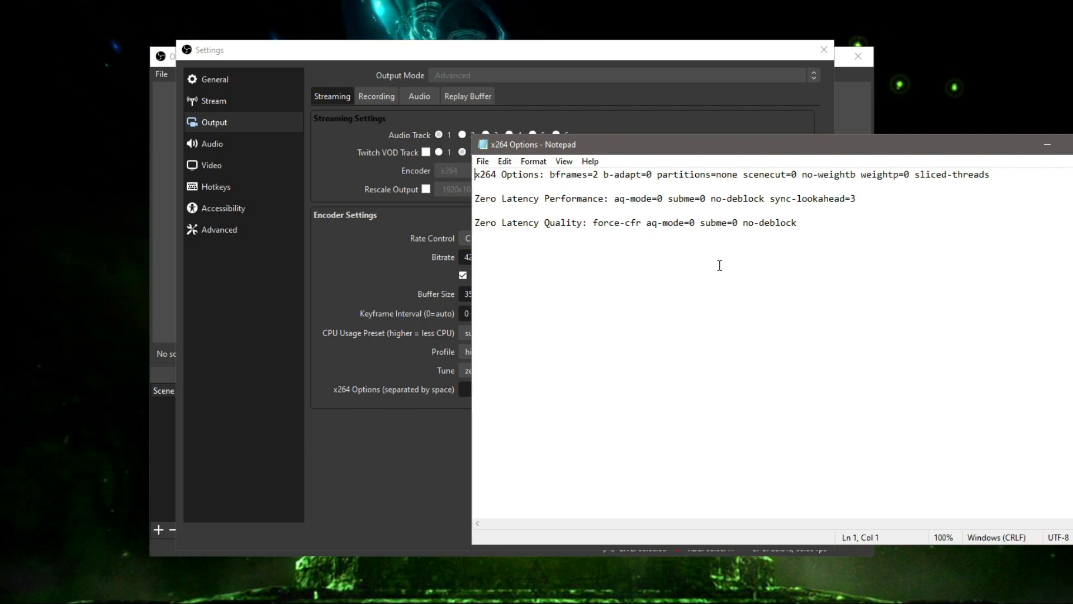
Copy the x264 Options parameters from bframes=2 through sliced-threads and return to the OBS output settings.
left_click_drag(480, 175, 541, 175)
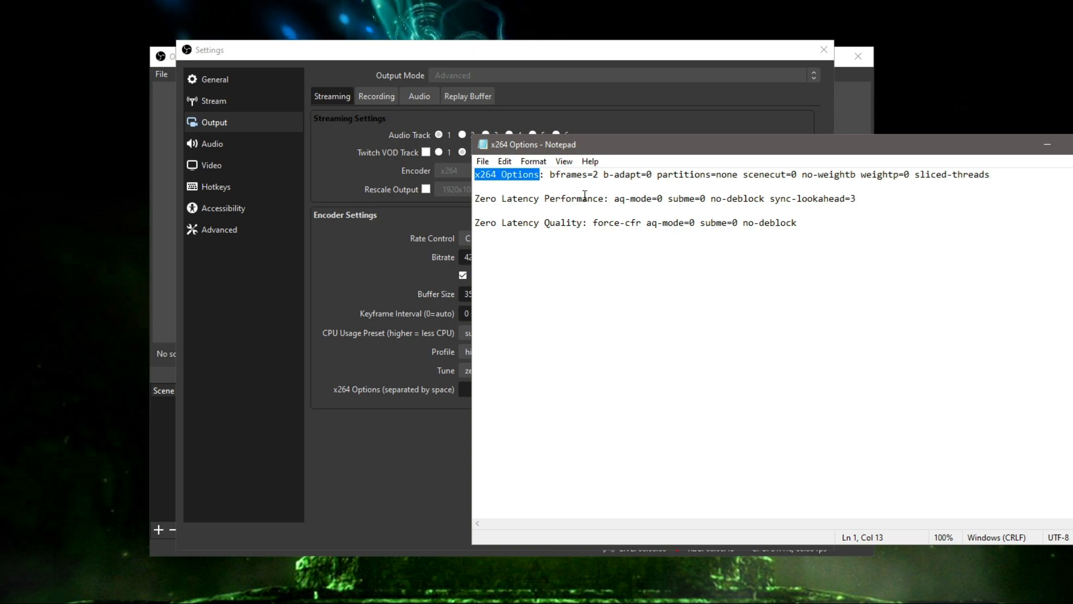
left_click_drag(551, 175, 976, 169)
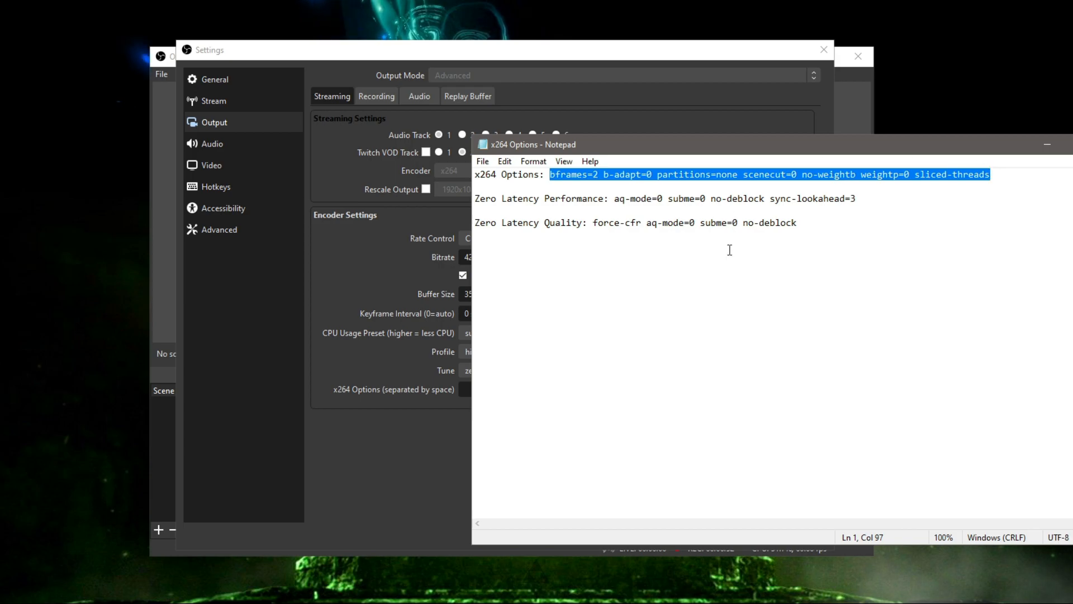
right_click(712, 178)
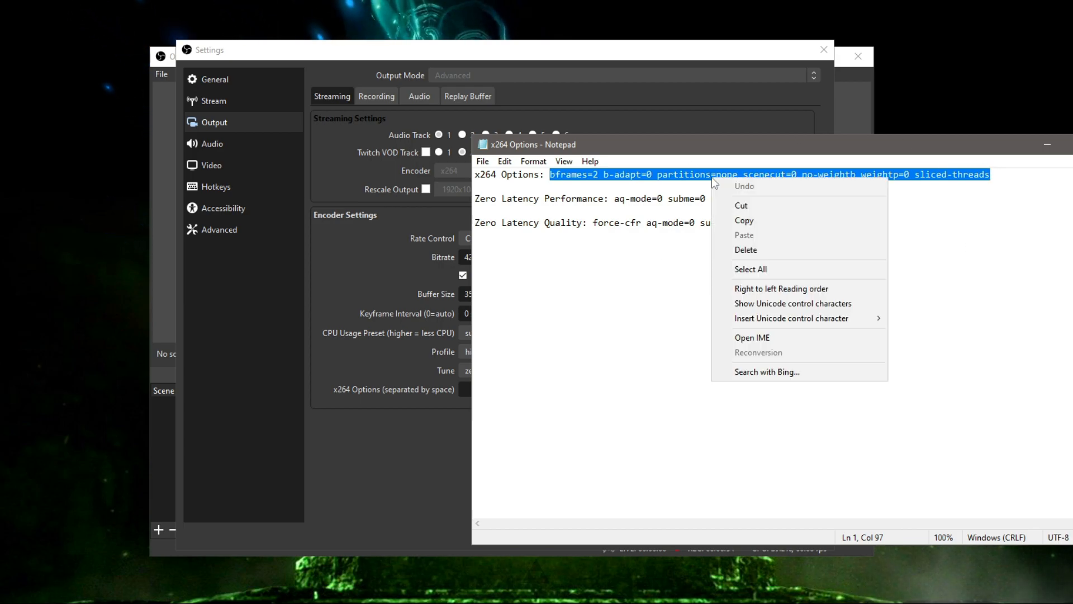
left_click(716, 223)
left_click(421, 462)
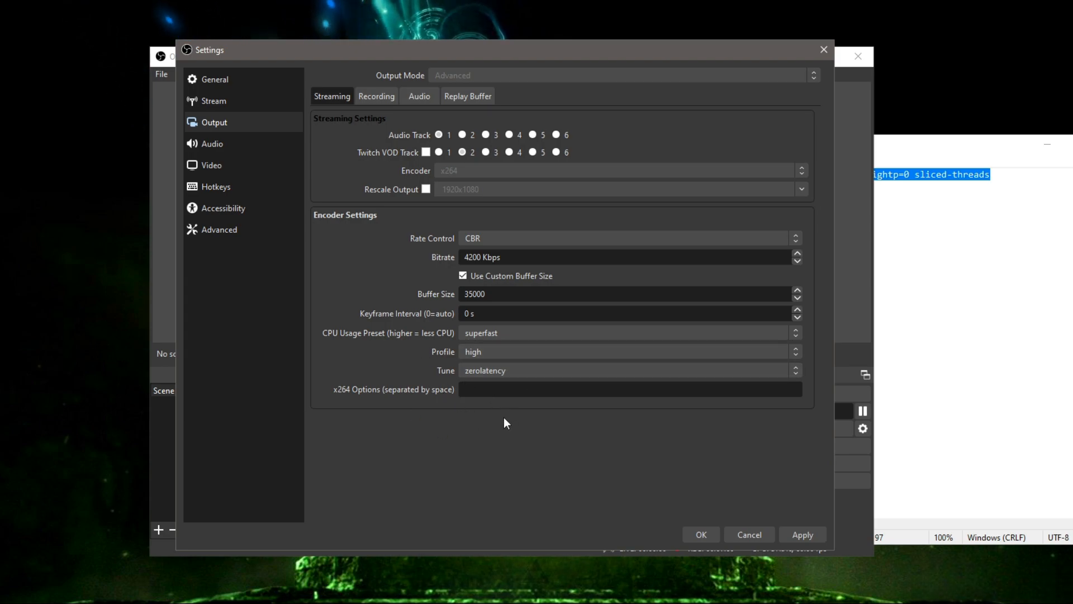
Paste the copied bframes=2 through sliced-threads parameters into the x264 options, then compare the Zero Latency Performance and Quality lines in the notes.
key("ctrl+v")
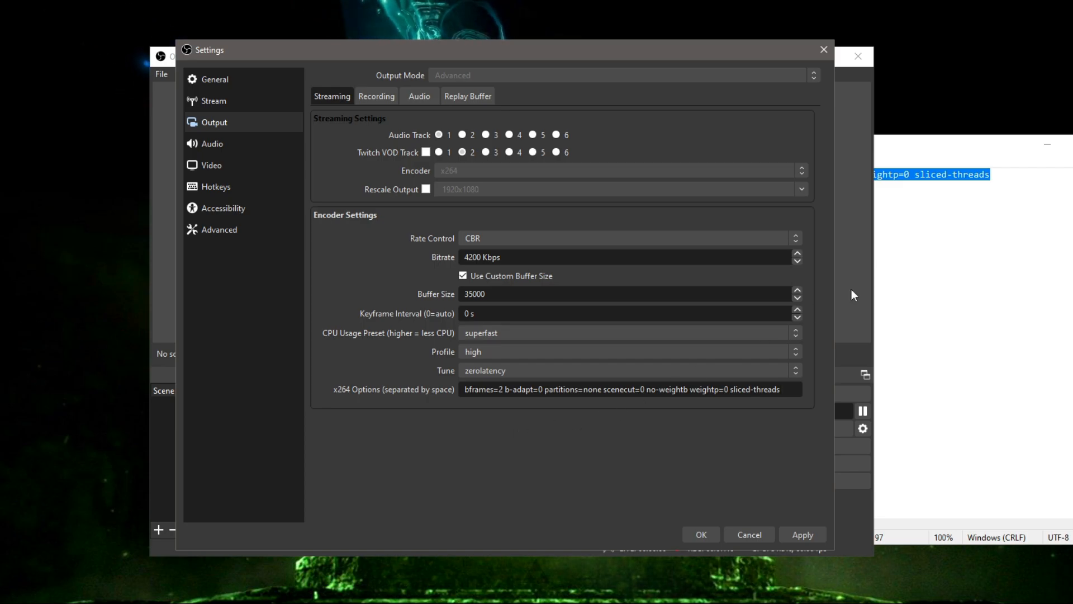
left_click(939, 239)
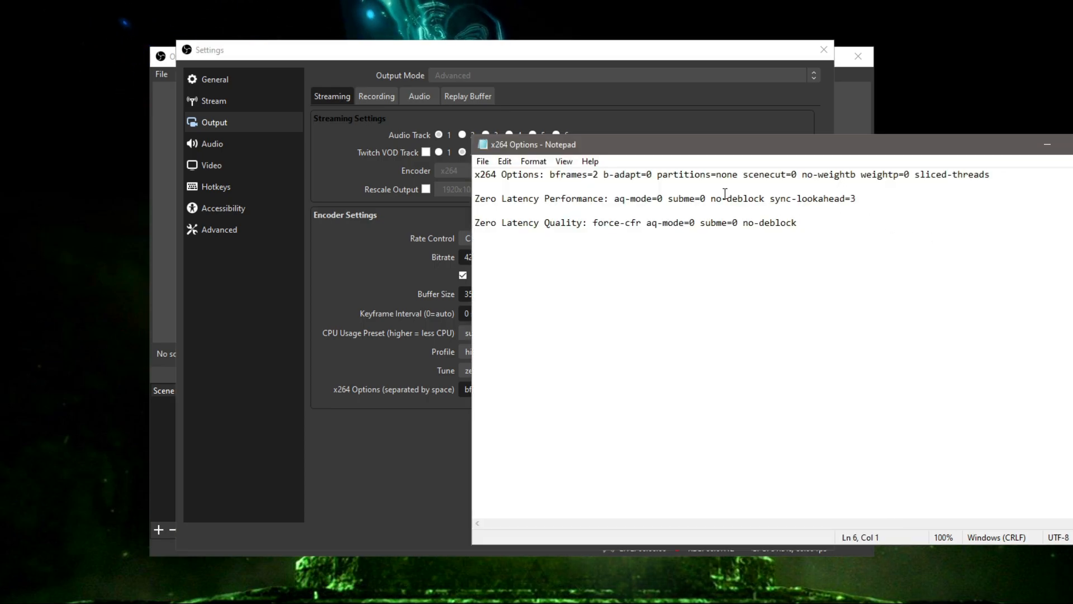
double_click(550, 199)
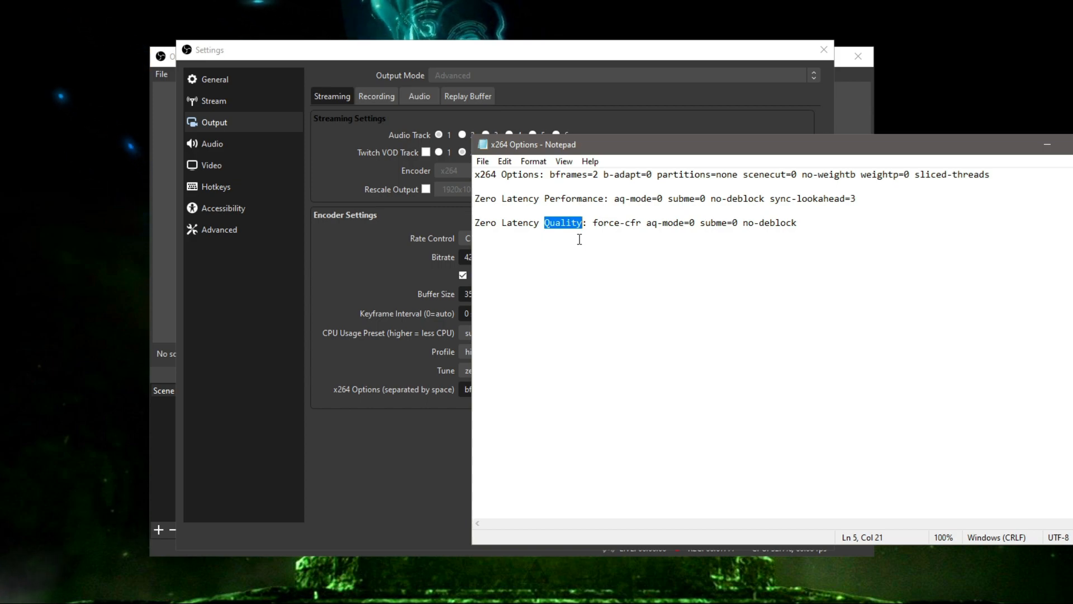
left_click(614, 199)
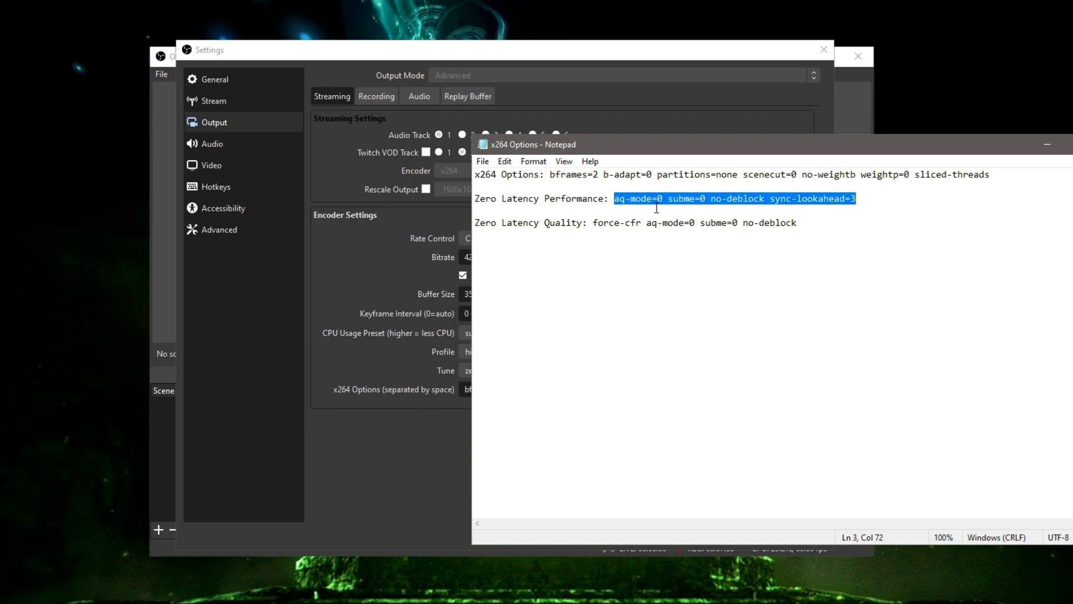
left_click_drag(591, 229, 769, 233)
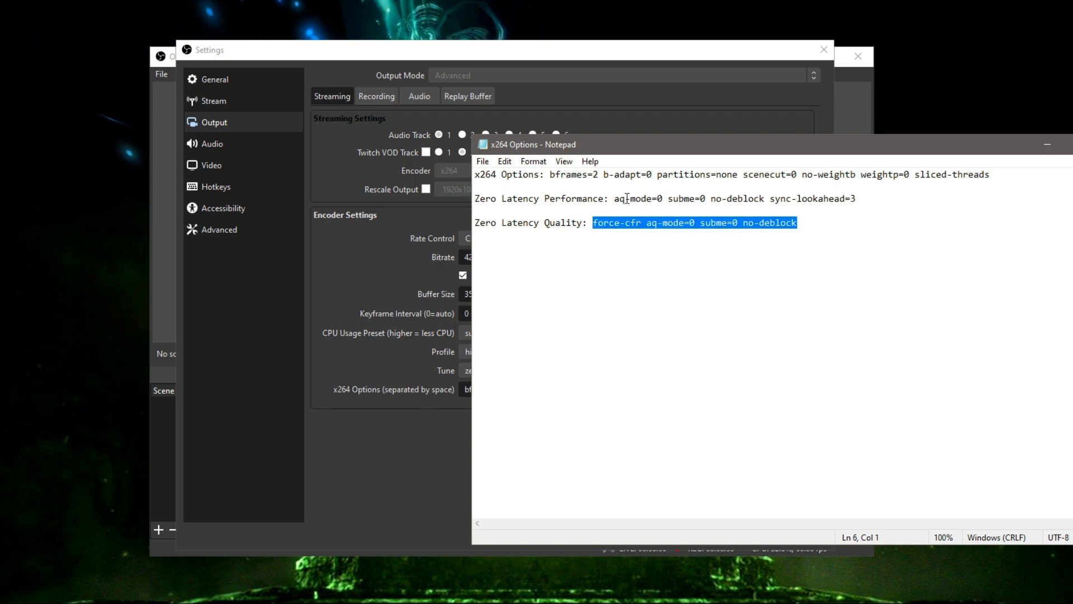
Append the Zero Latency Performance parameters aq-mode=0 subme=0 no-deblock sync-lookahead=3 from the notes to the x264 options and apply the settings.
left_click_drag(615, 198, 863, 199)
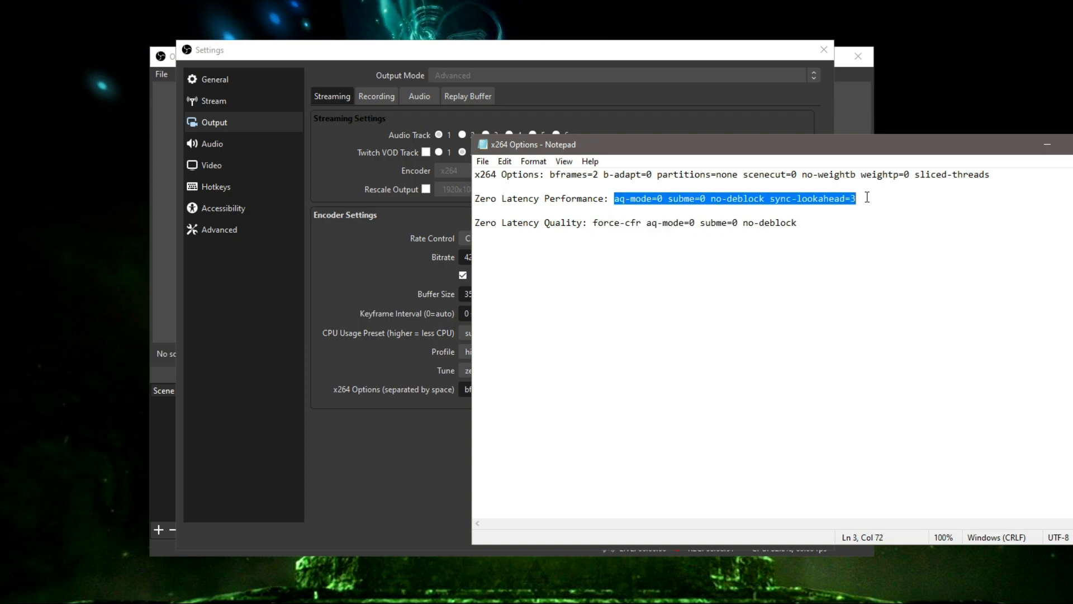
right_click(696, 205)
left_click(744, 249)
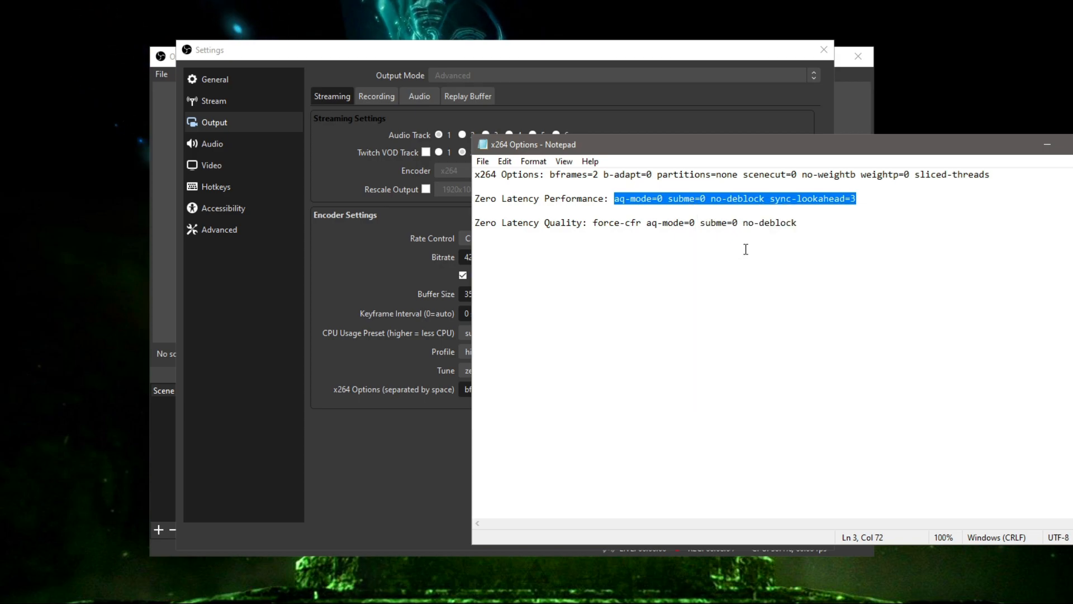
left_click(1048, 145)
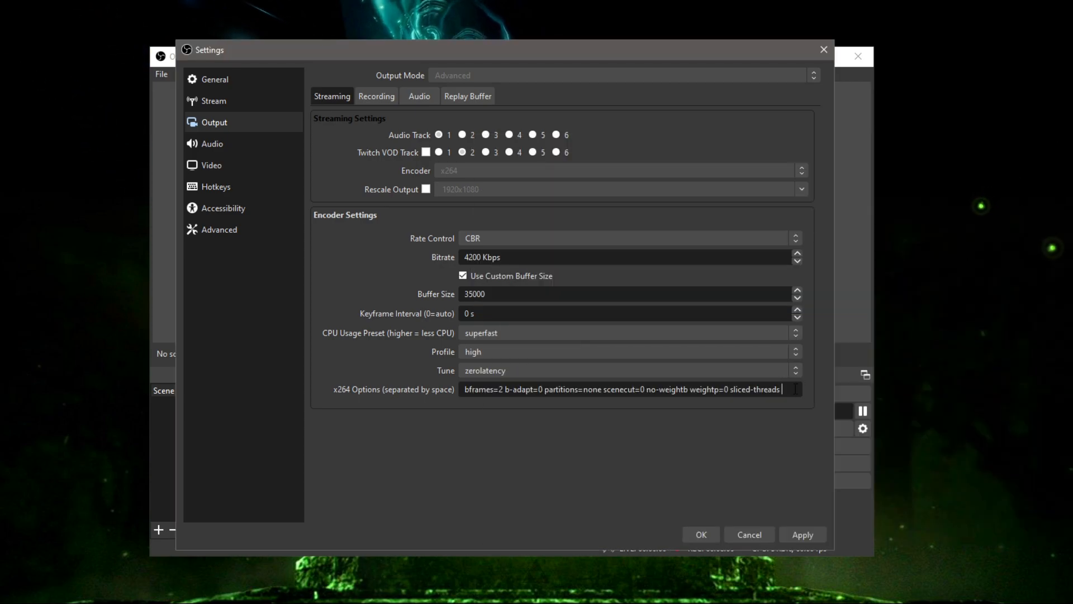
key("ctrl+v")
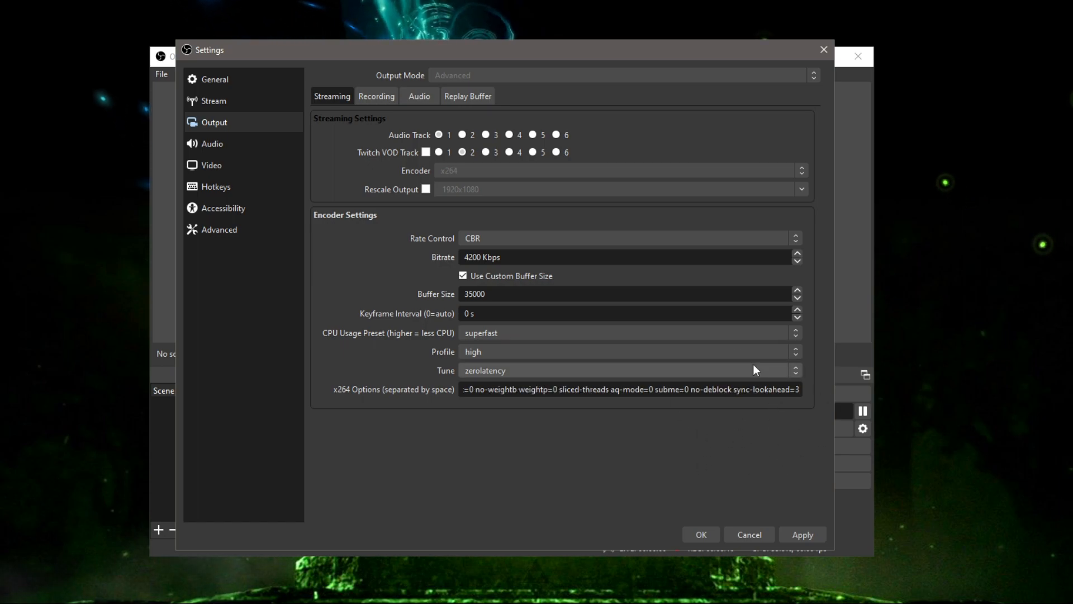
left_click(812, 537)
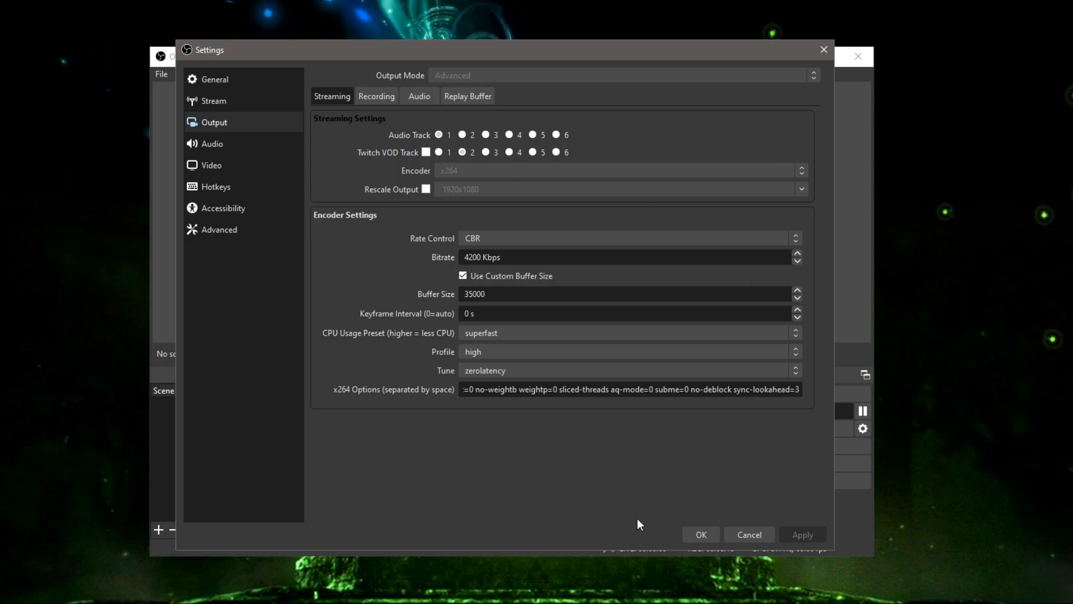
Review the output audio track bitrates, the global audio devices and the video resolution and FPS settings.
left_click(422, 97)
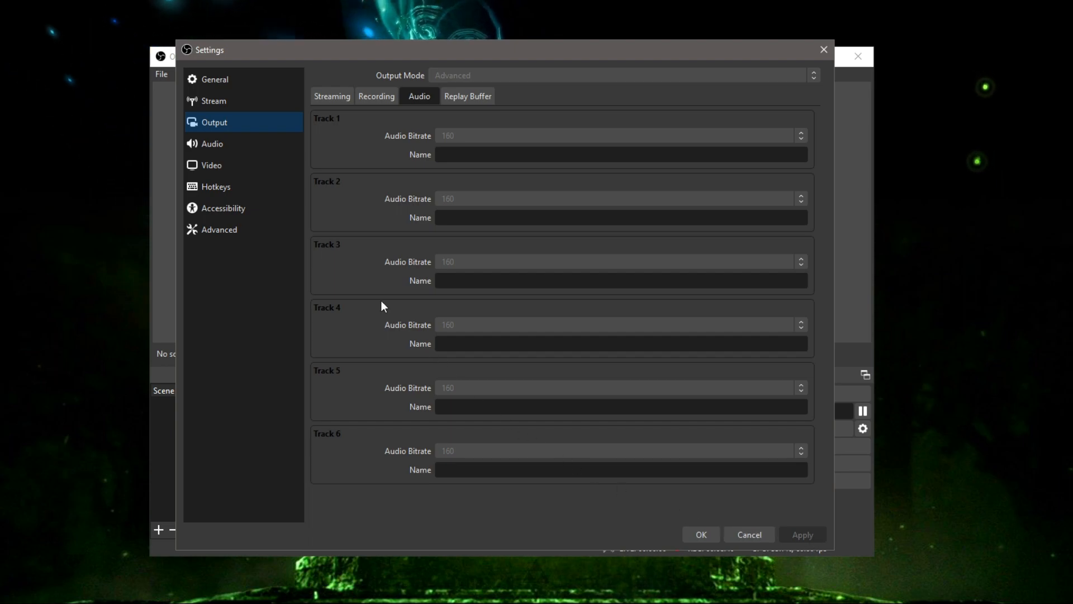
left_click(220, 144)
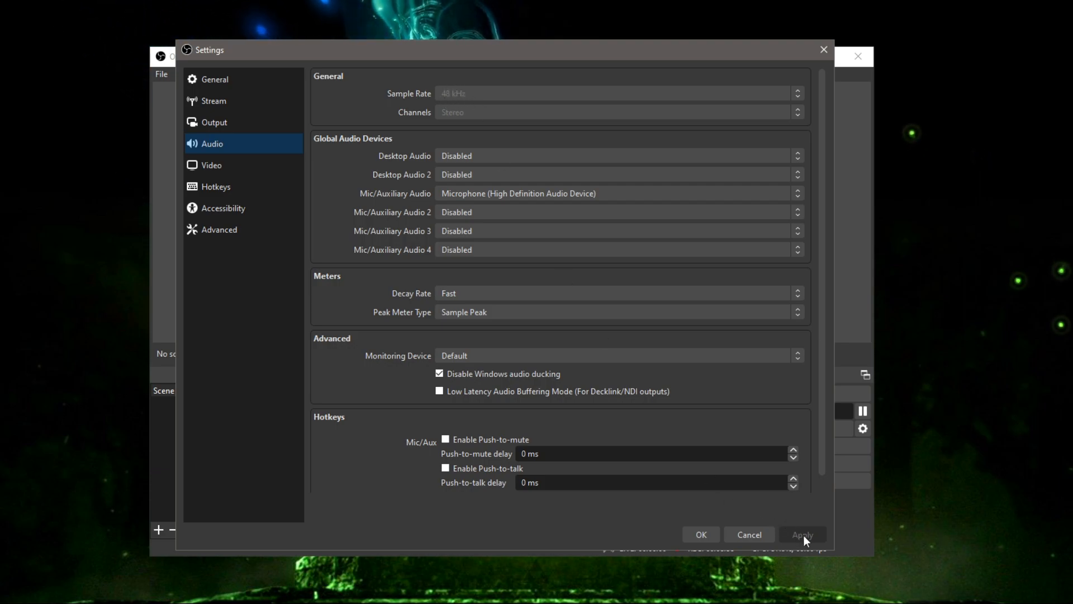
left_click(244, 167)
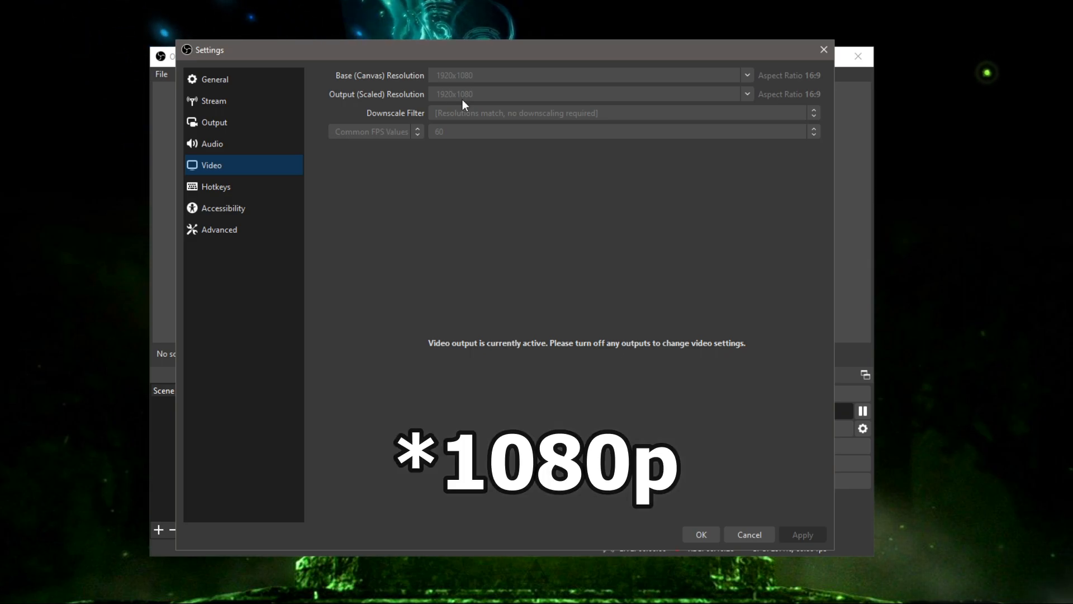
Consult the Best OBS Settings notes further down the file, then minimize them to return to the video settings.
left_click(135, 602)
left_click(70, 579)
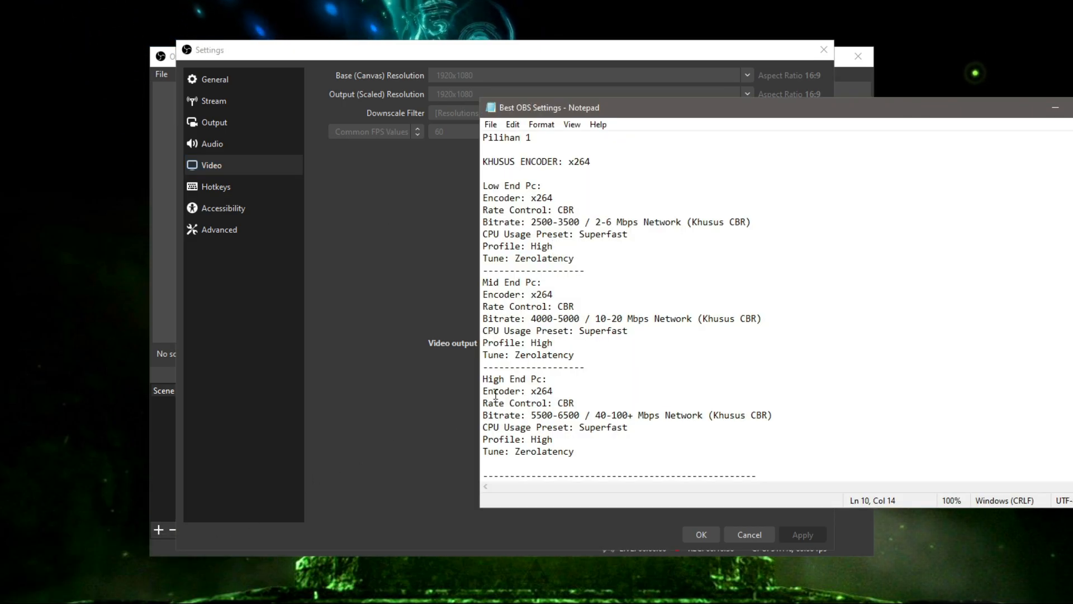
scroll(726, 279, "down", 9)
left_click(1055, 107)
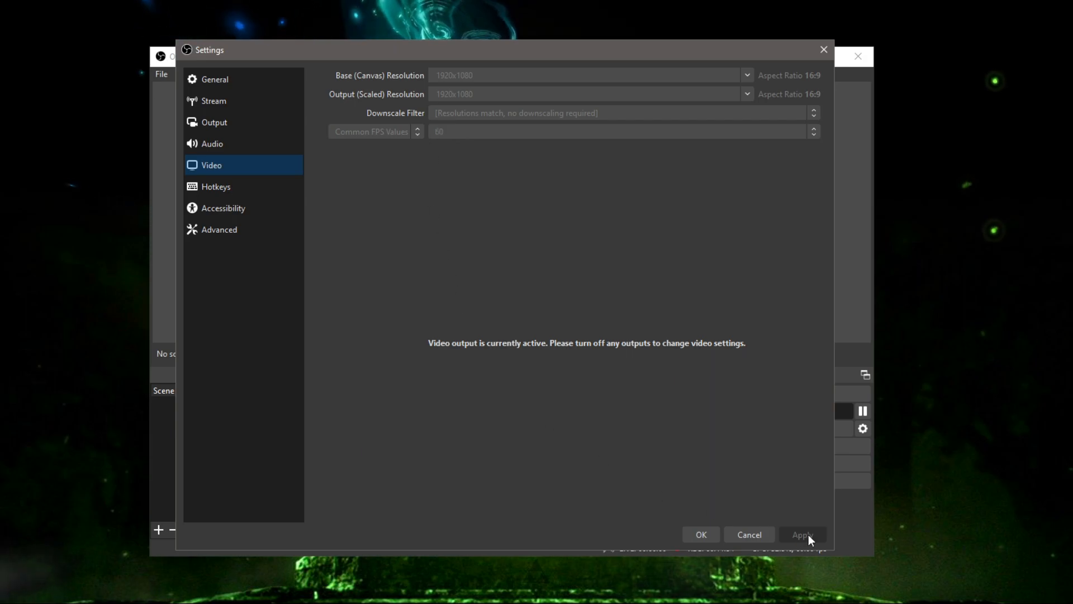
Review the hotkey assignments for starting and stopping streaming and recording.
left_click(252, 190)
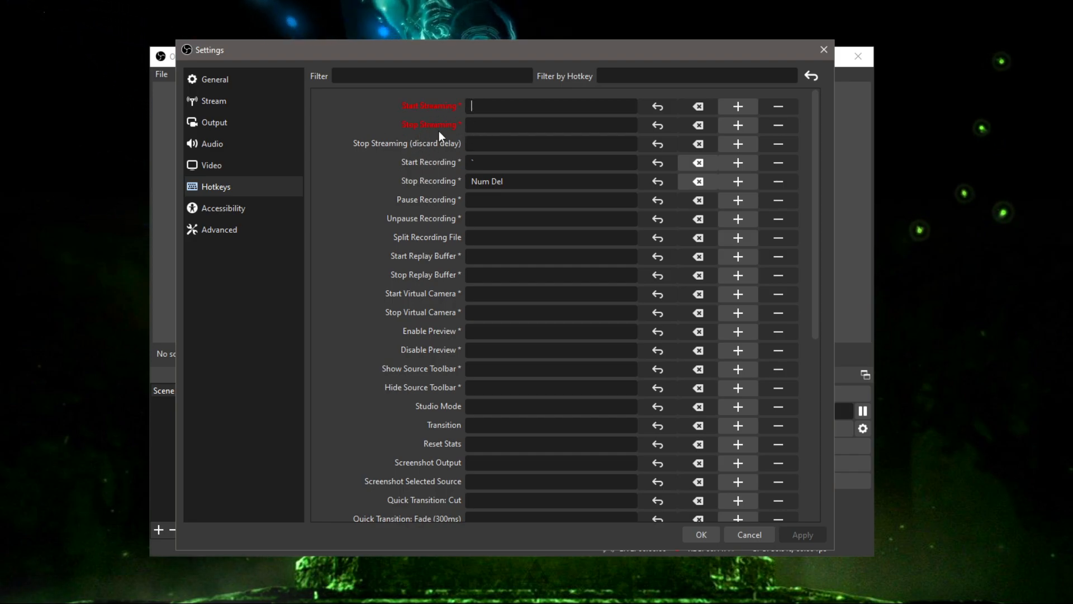
left_click(479, 144)
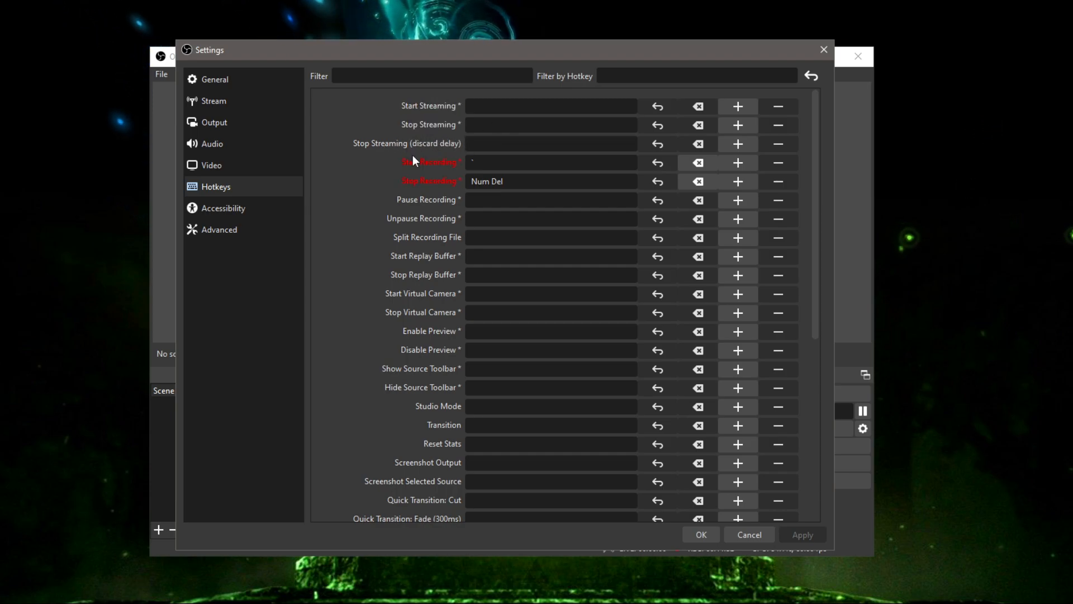
left_click(478, 108)
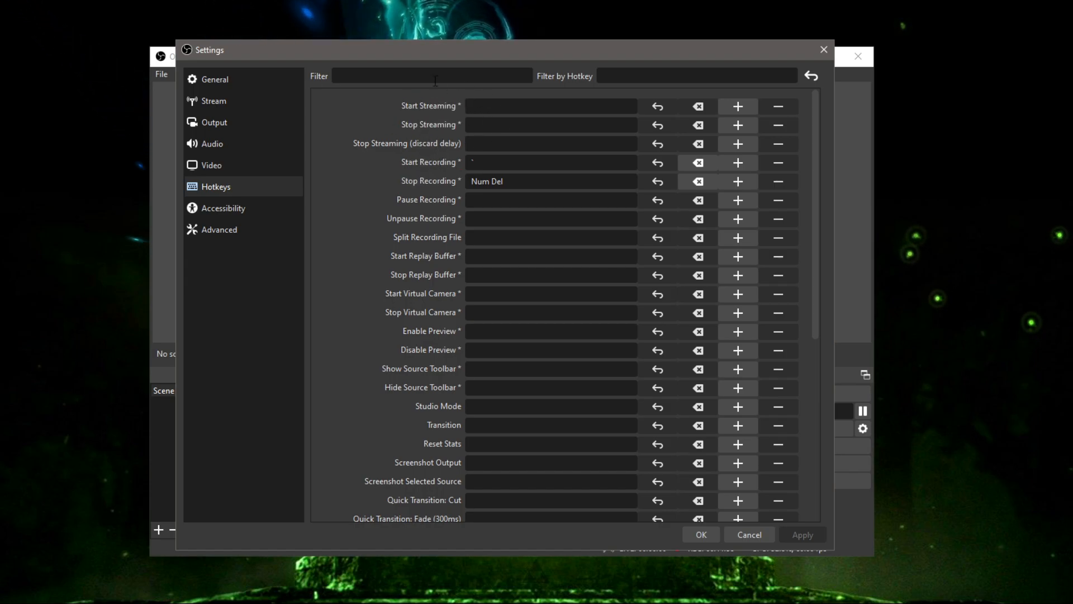
mouse_move(449, 103)
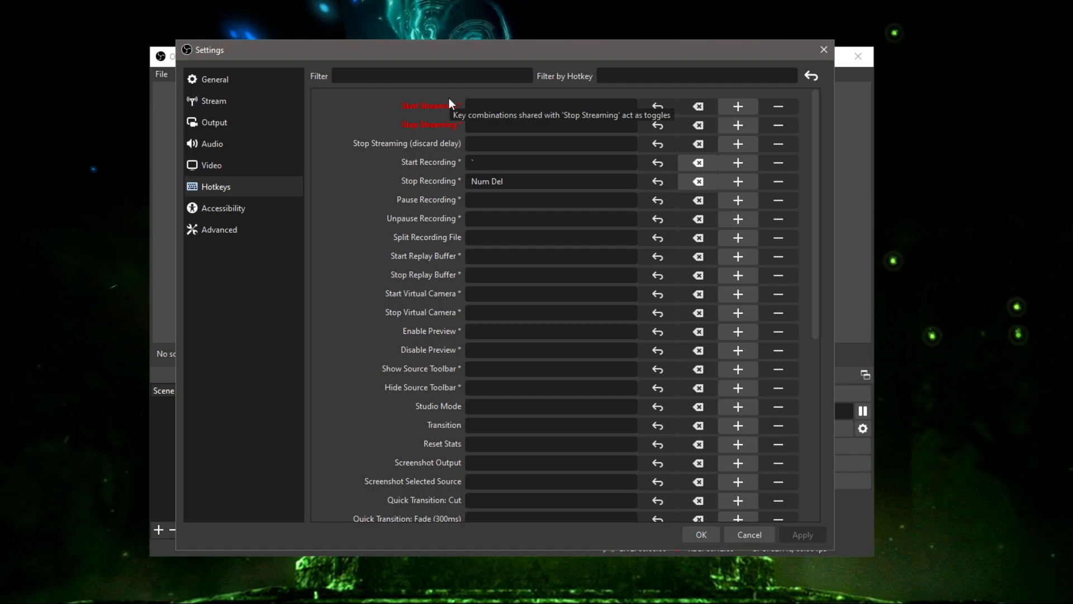
Set the process priority to Above Normal, keep the active outputs warning on exit enabled, and apply the advanced settings.
left_click(258, 231)
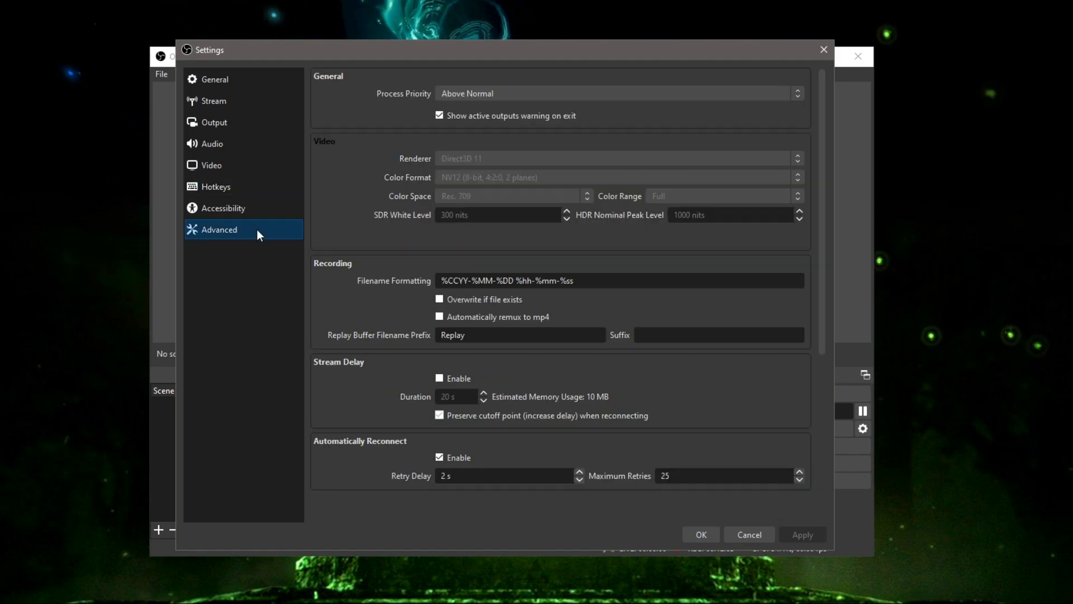
left_click(471, 96)
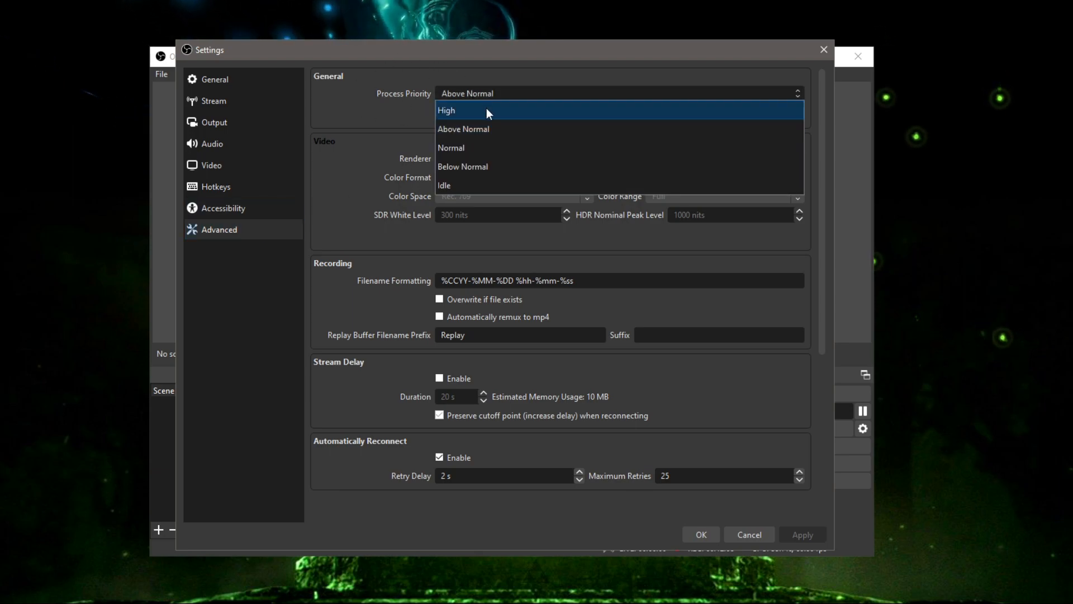
left_click(465, 128)
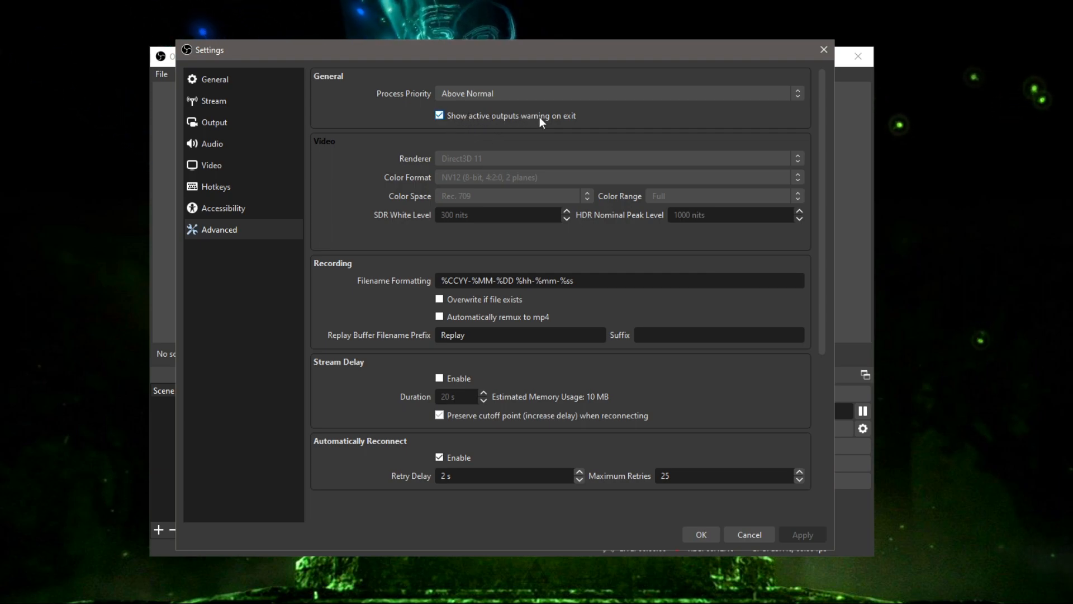
double_click(468, 116)
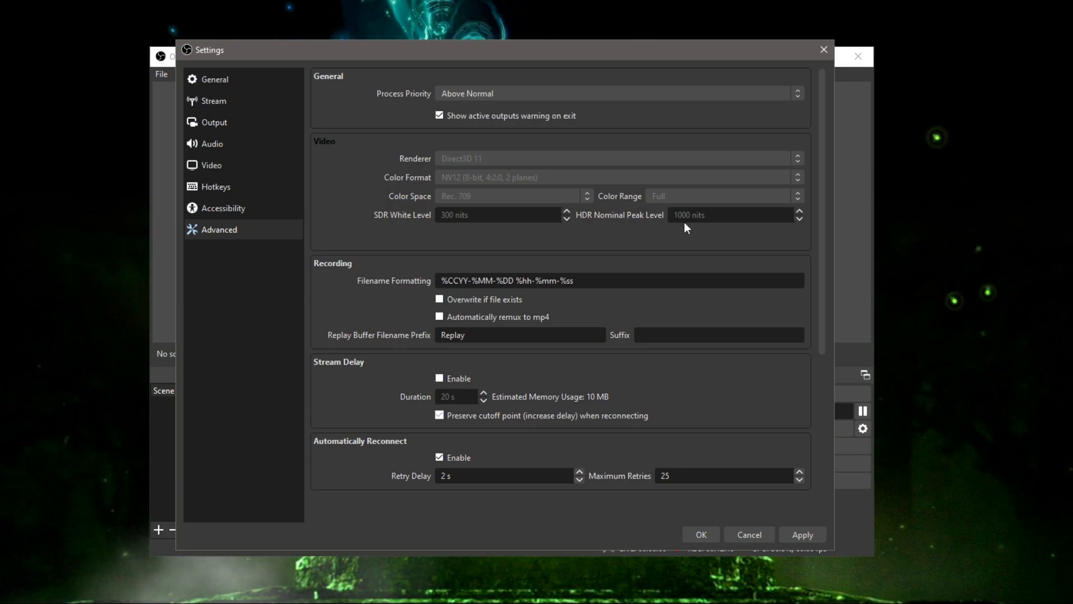
left_click(802, 534)
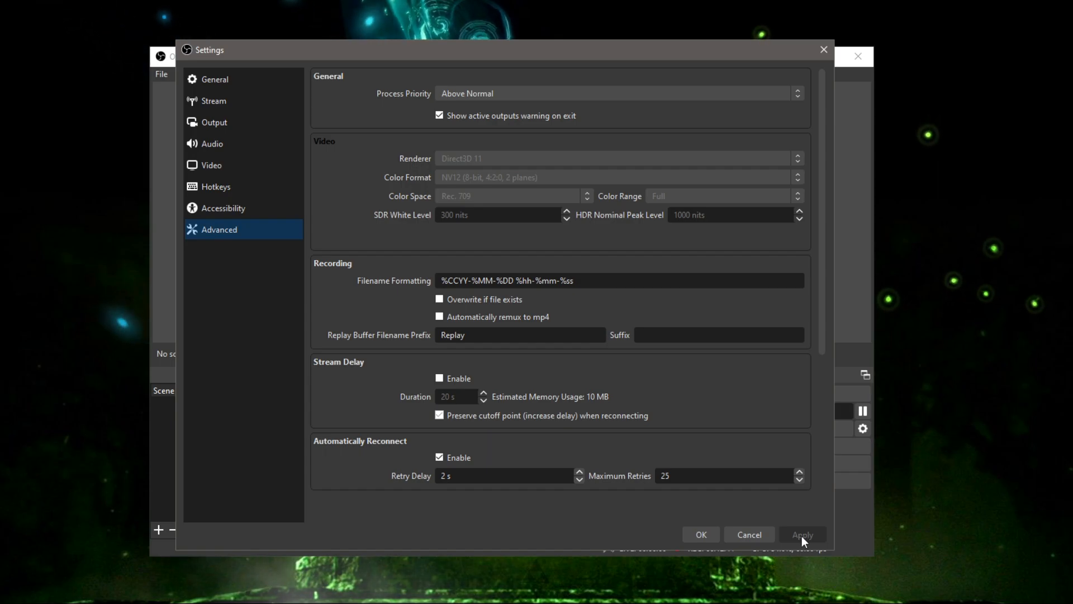
Enable the confirmation dialogs for starting and stopping streams in the general settings, then apply the changes and close the settings.
left_click(215, 81)
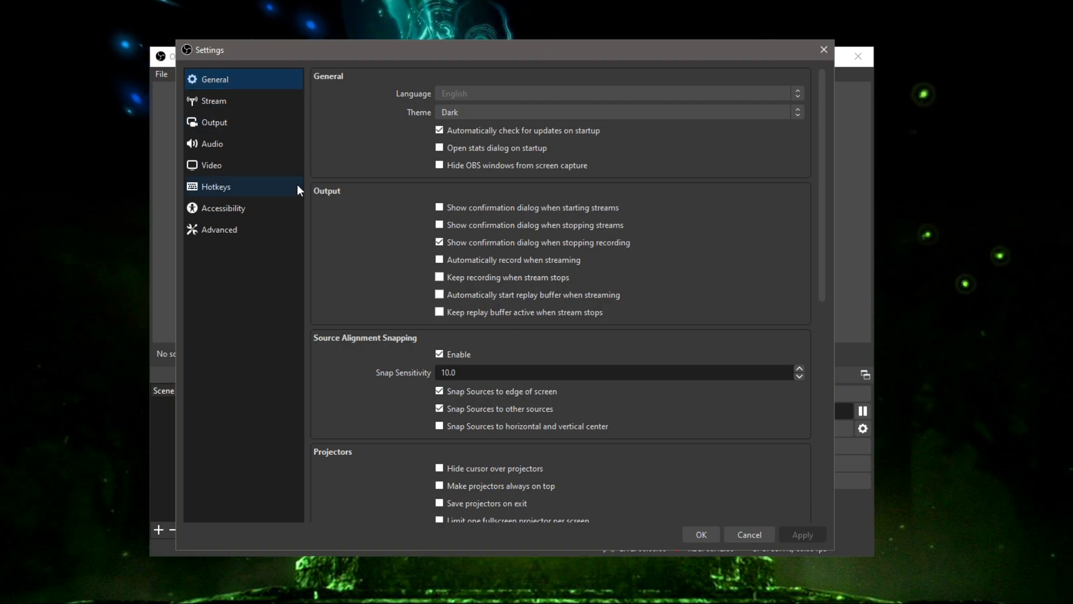
left_click(441, 208)
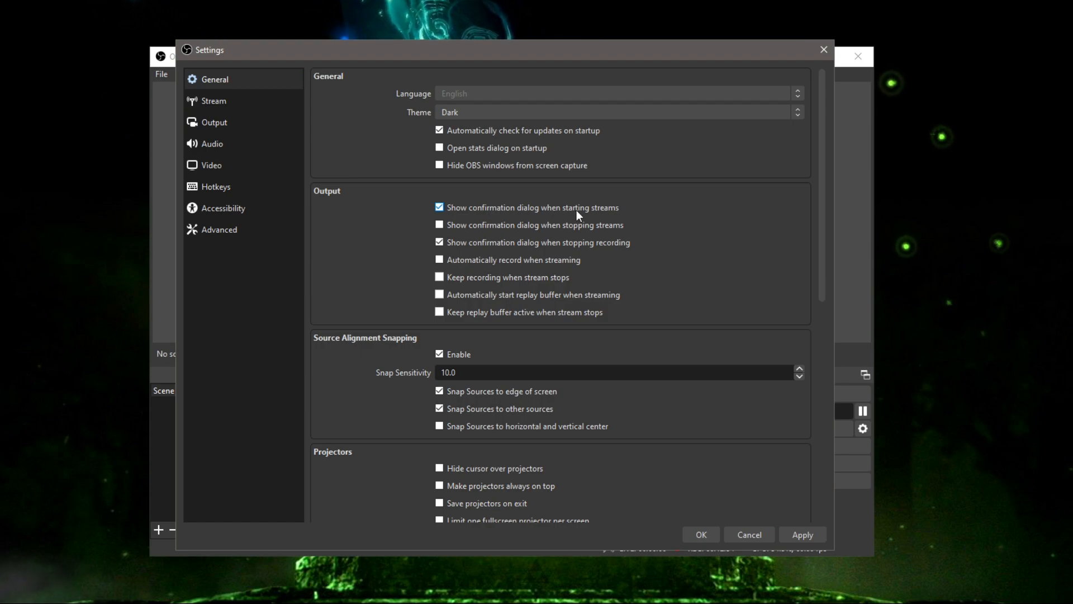
left_click(440, 224)
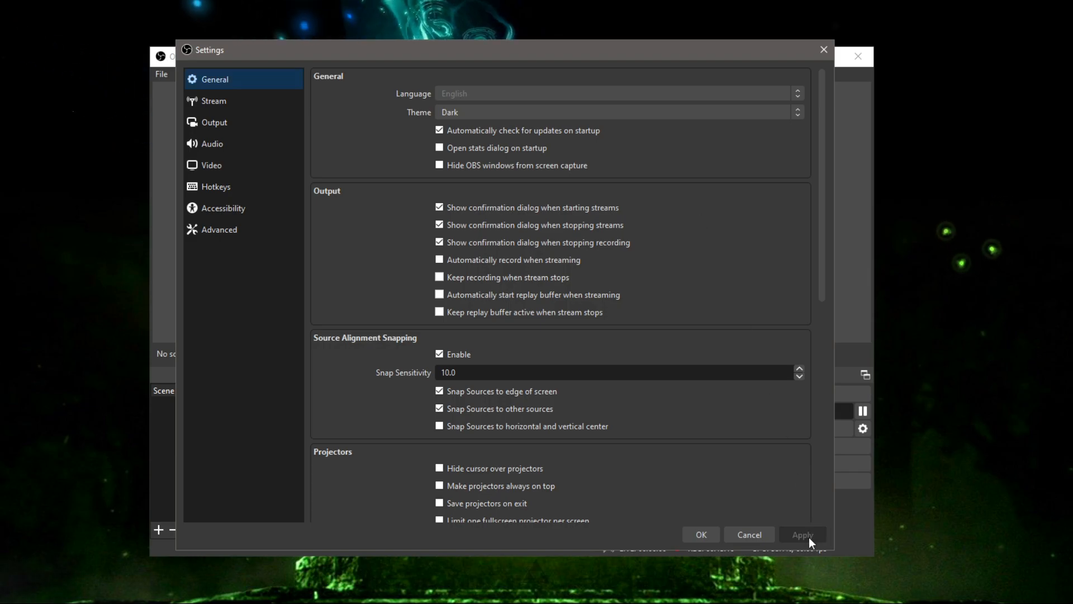
left_click(702, 540)
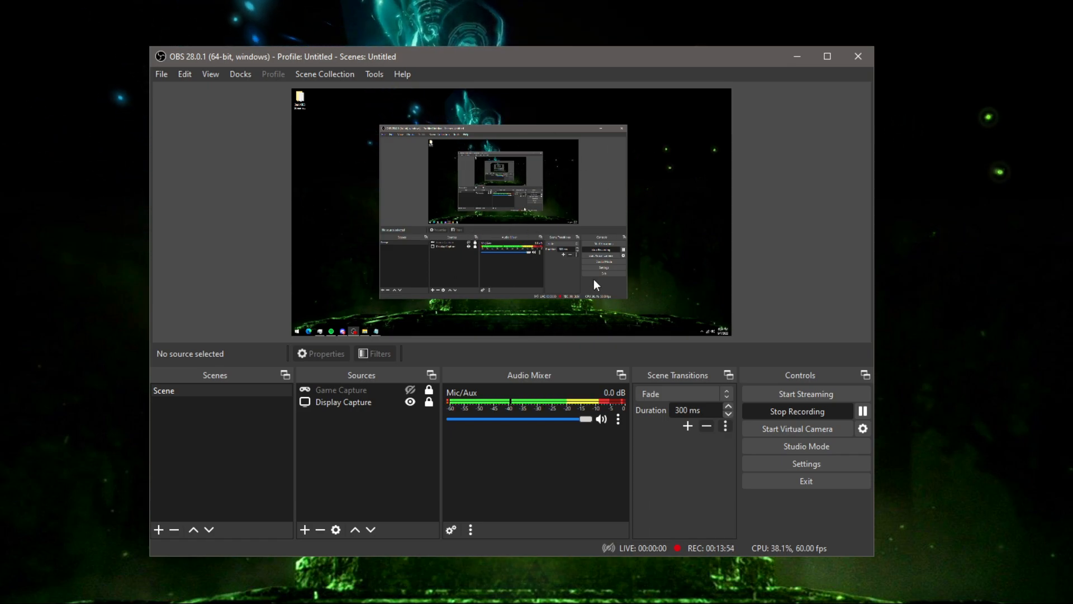
Disable the preview and enable it again, then list the source types available for the scene without adding one.
right_click(273, 221)
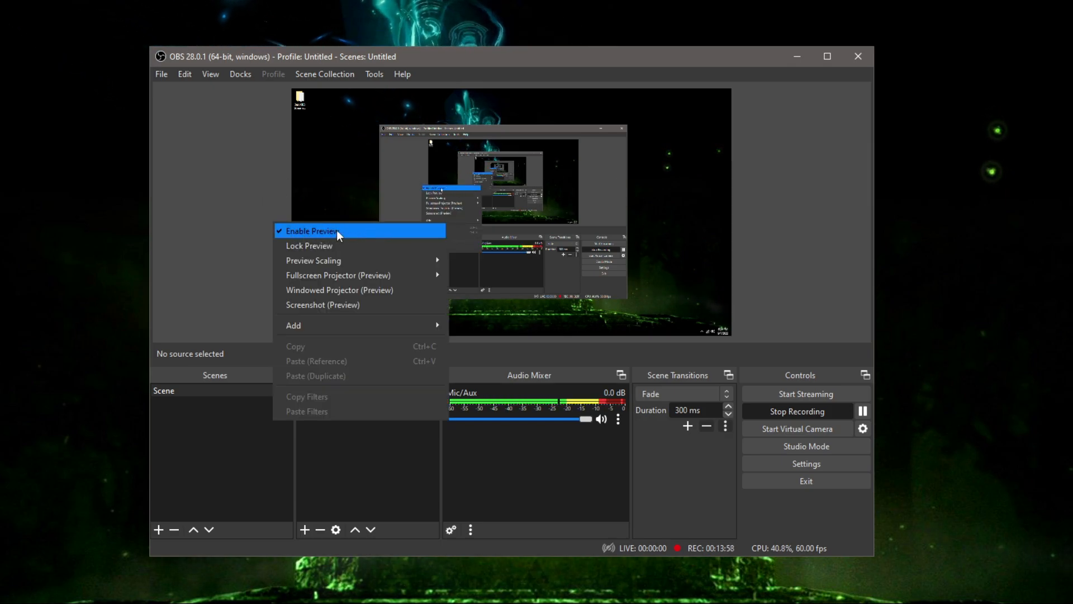
left_click(353, 231)
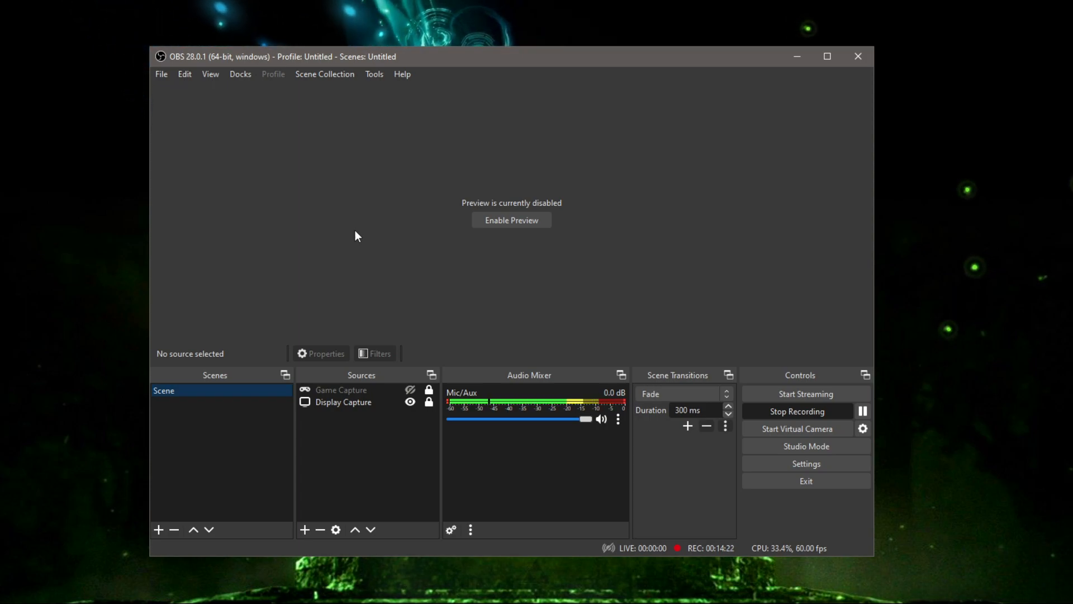
left_click(508, 224)
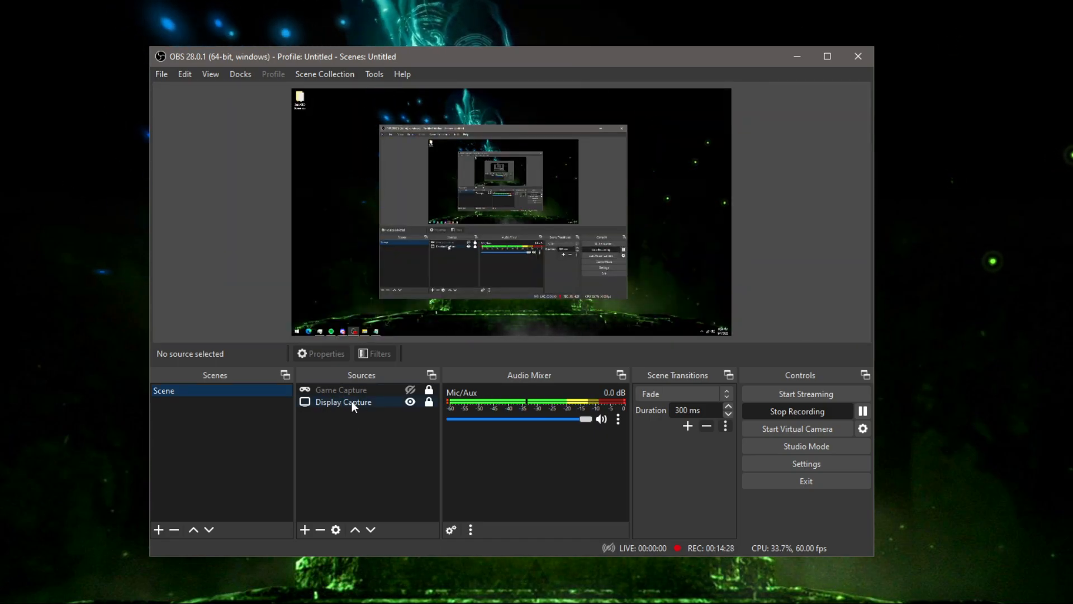
left_click(307, 529)
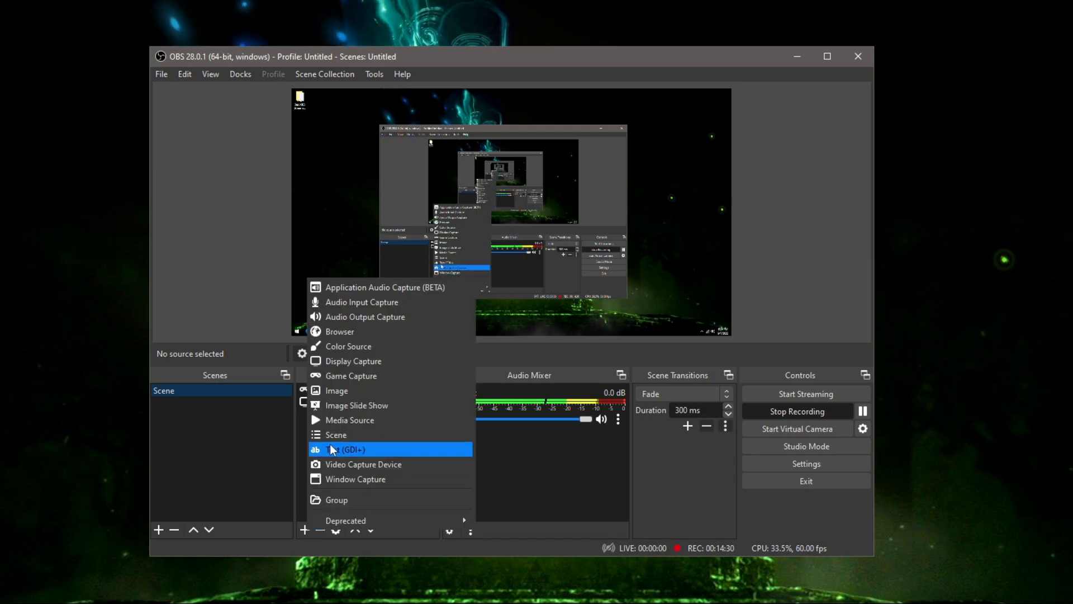
left_click(558, 464)
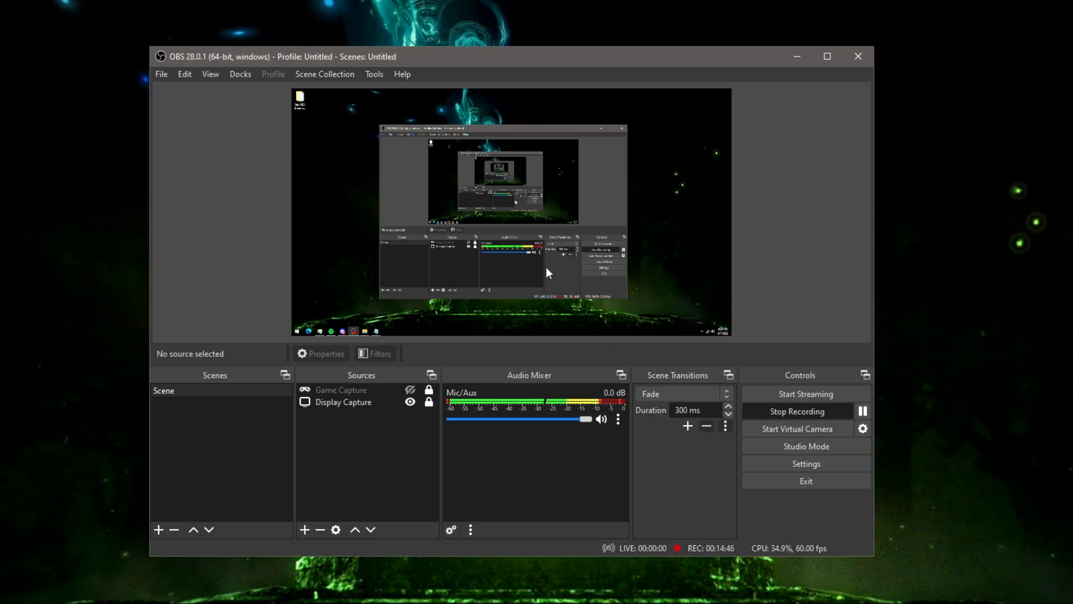
Minimize OBS and open the Windows Settings app in a maximized window.
left_click_drag(677, 62, 1072, 115)
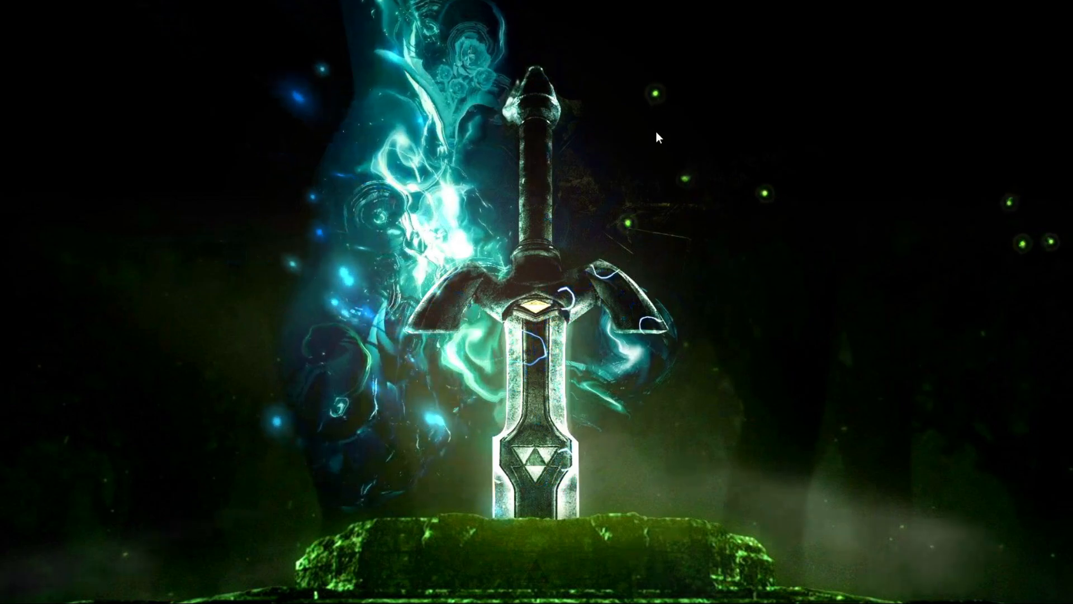
key("super+i")
left_click(613, 62)
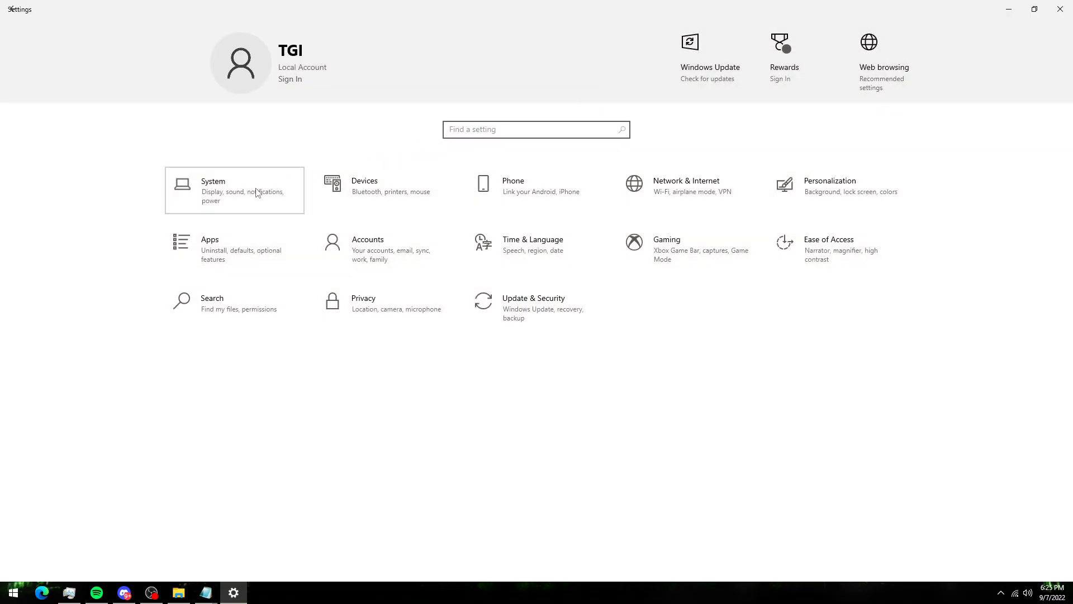
Open the graphics settings from the system display settings.
left_click(256, 192)
scroll(559, 399, "down", 5)
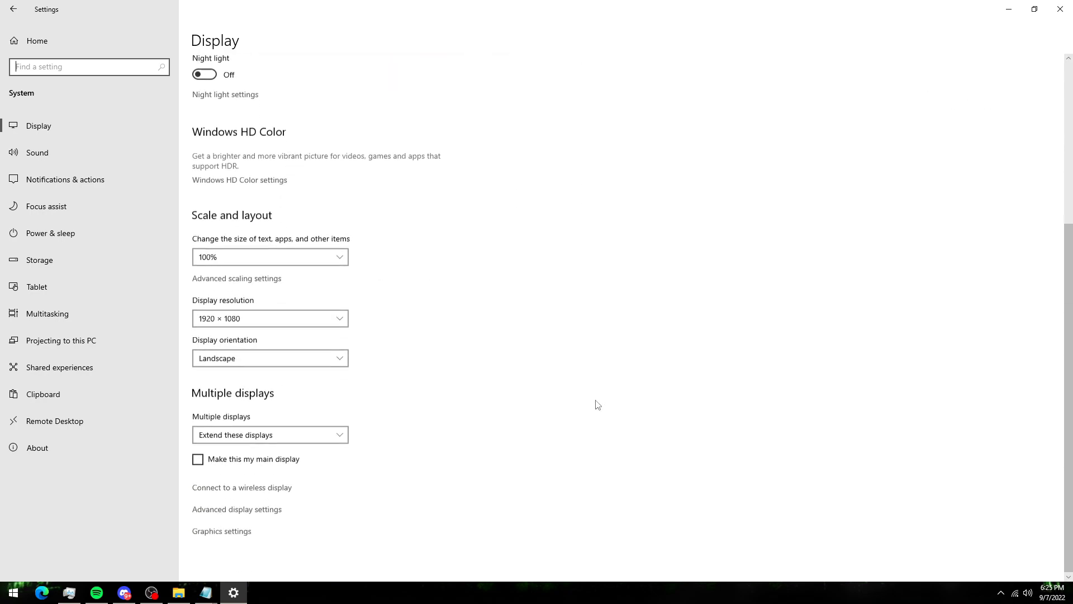
left_click(245, 533)
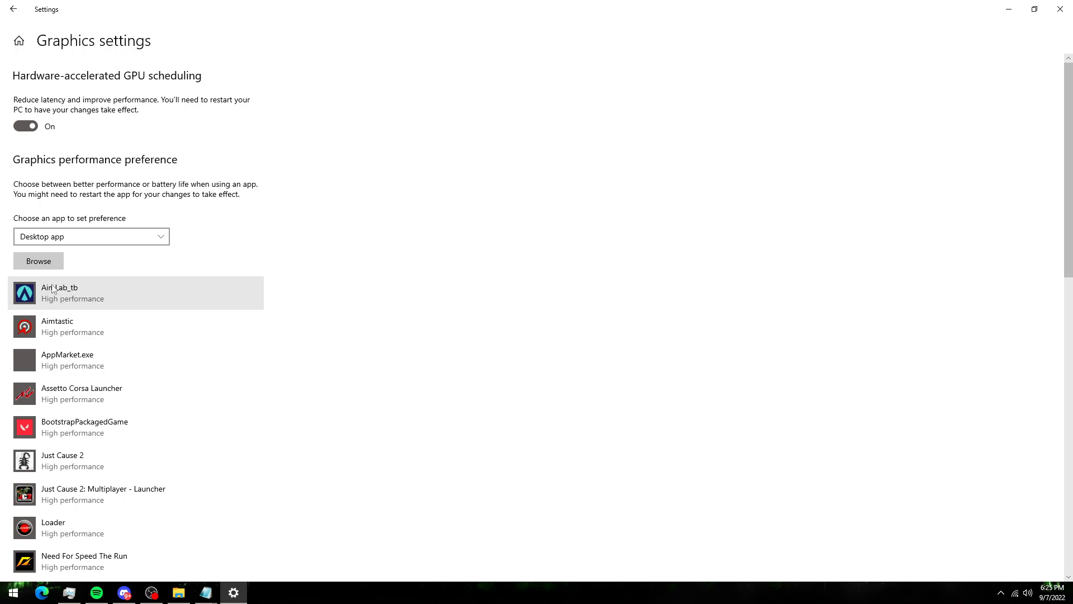
Try to add the desktop app obs64 from C:\Program Files\obs-studio\bin\64bit to the graphics performance preference list.
left_click(39, 261)
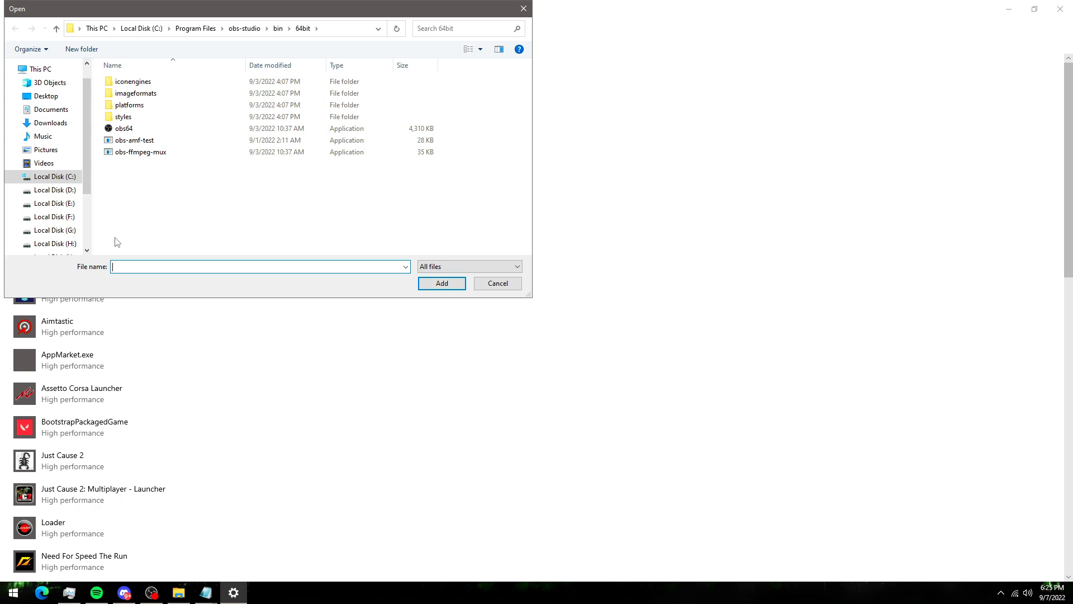
left_click(69, 178)
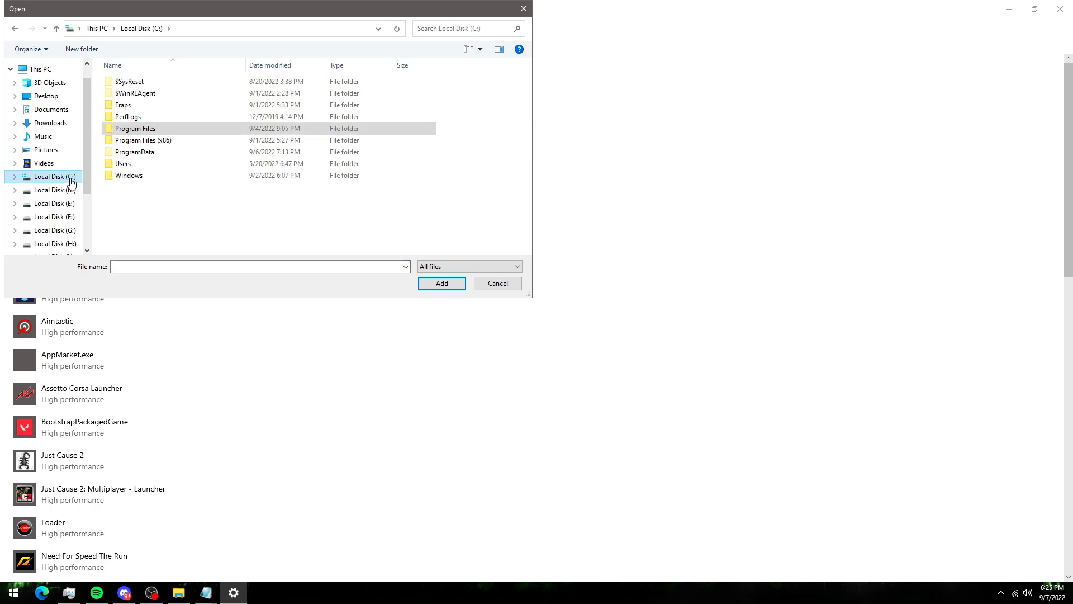
double_click(158, 130)
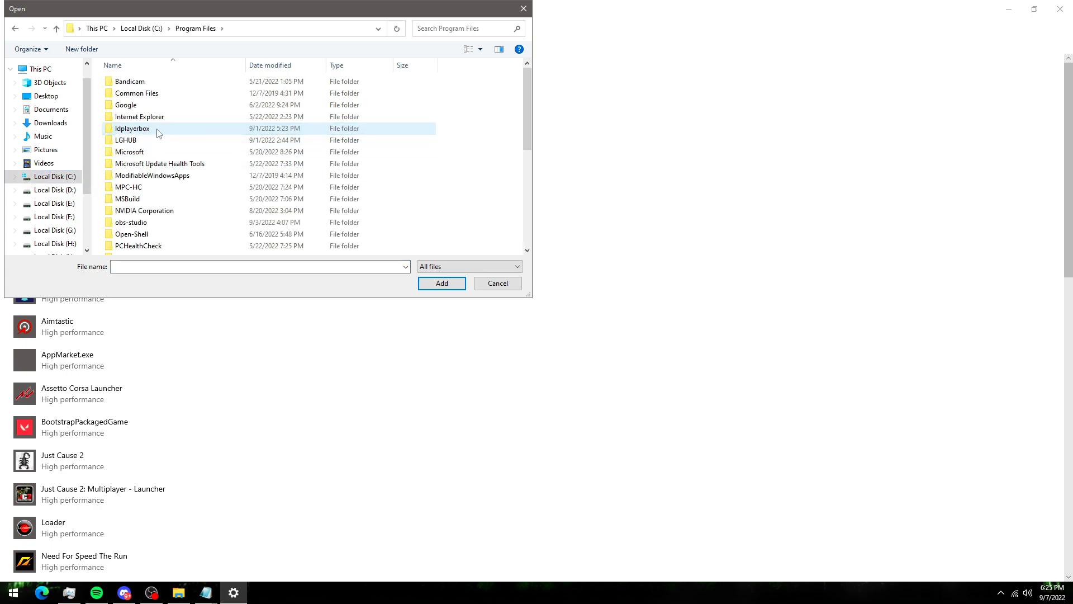
left_click(148, 222)
scroll(149, 213, "down", 1)
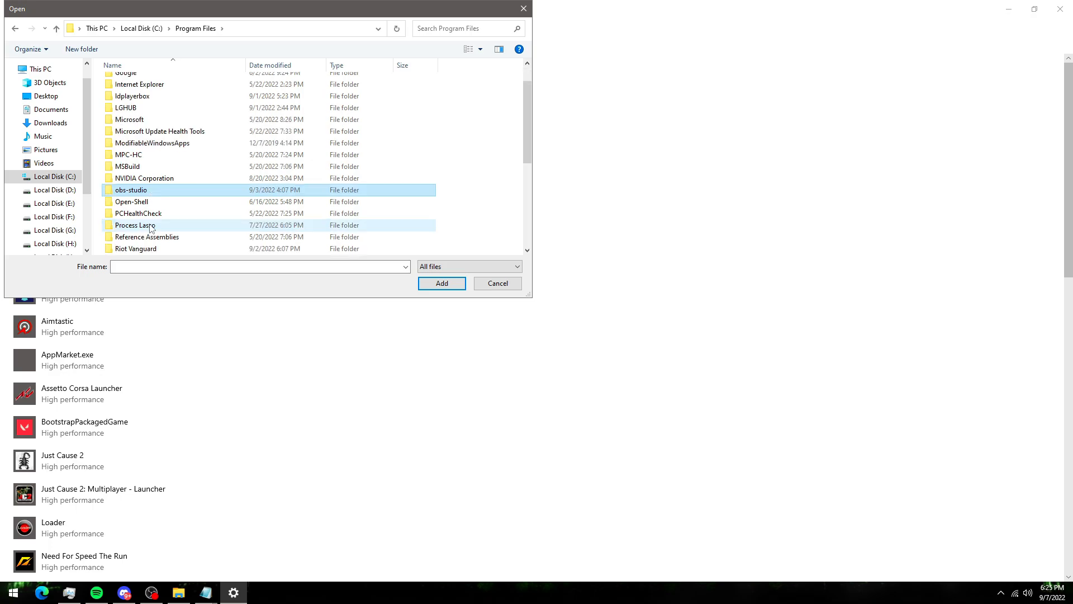
double_click(148, 194)
double_click(133, 82)
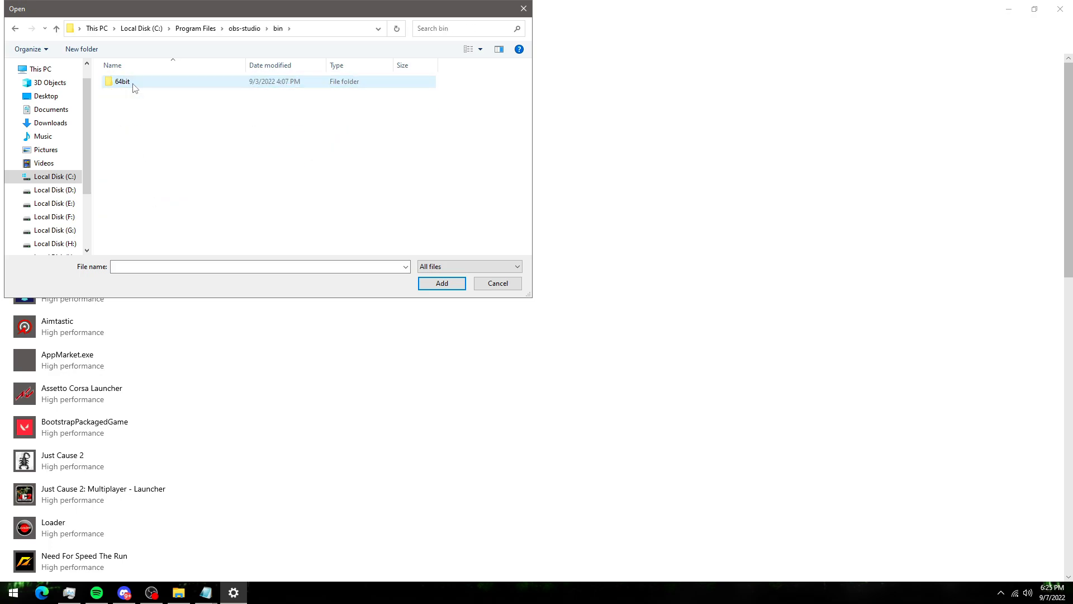
double_click(134, 84)
left_click(128, 129)
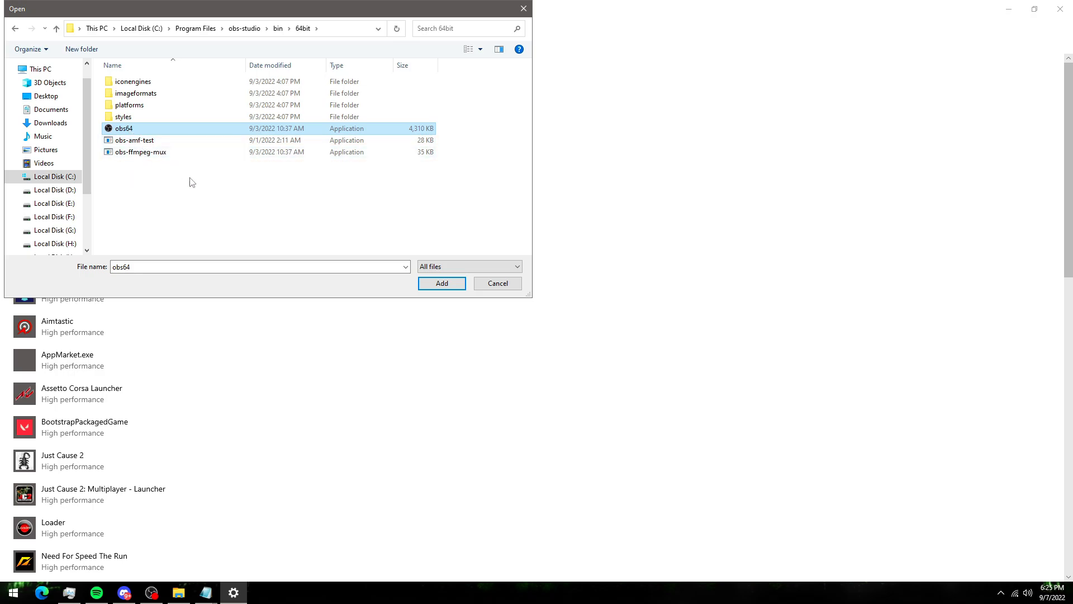
left_click(441, 283)
Set the graphics preference of OBS Studio to High performance, save it, and close the Settings window.
scroll(436, 287, "down", 6)
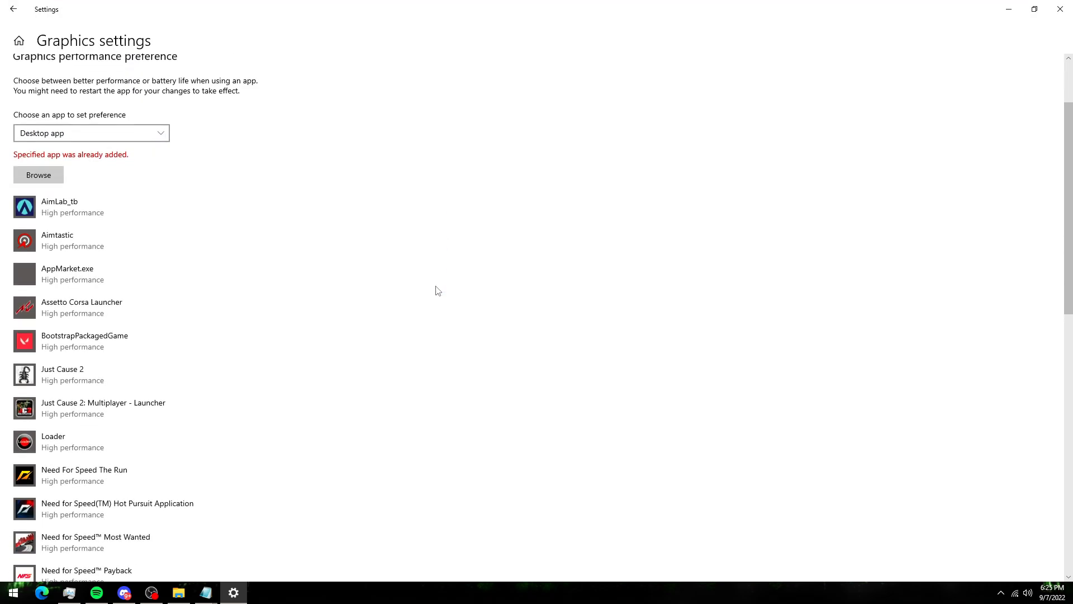
scroll(391, 313, "down", 3)
left_click(211, 274)
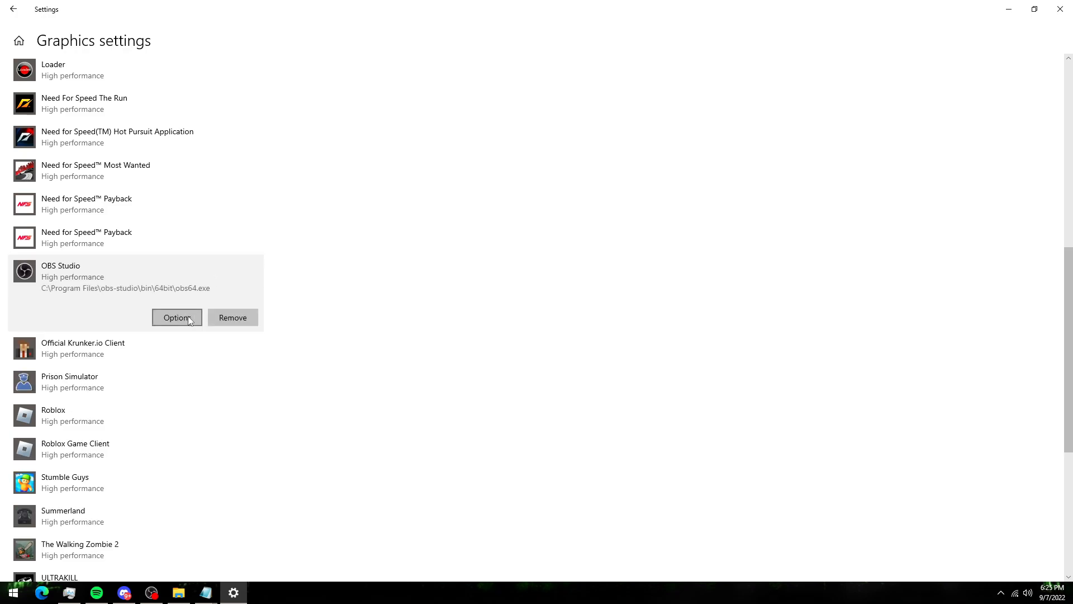
left_click(184, 316)
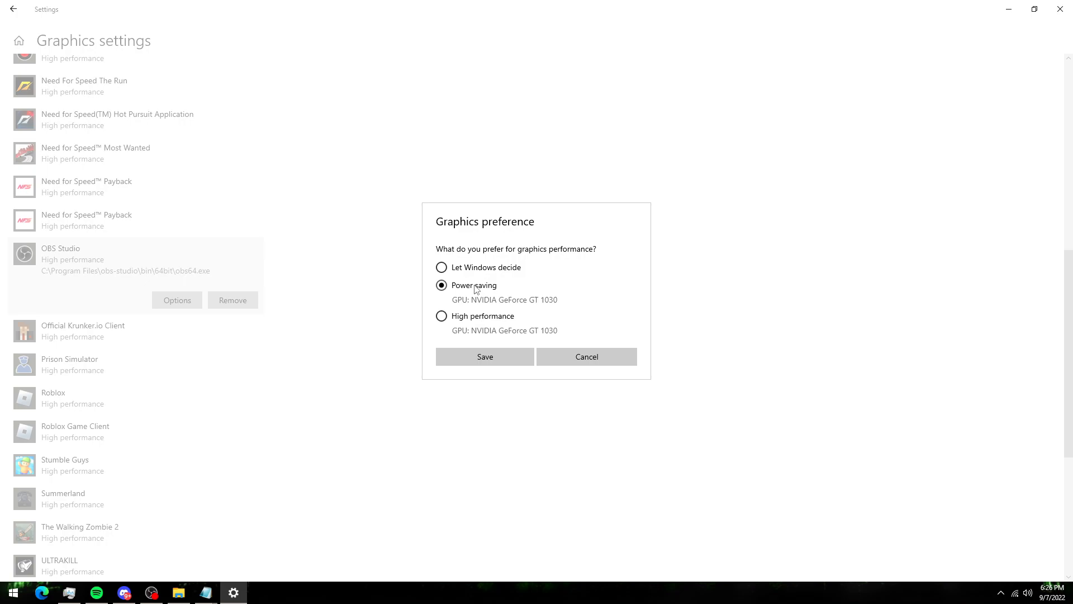
left_click(482, 316)
left_click(486, 357)
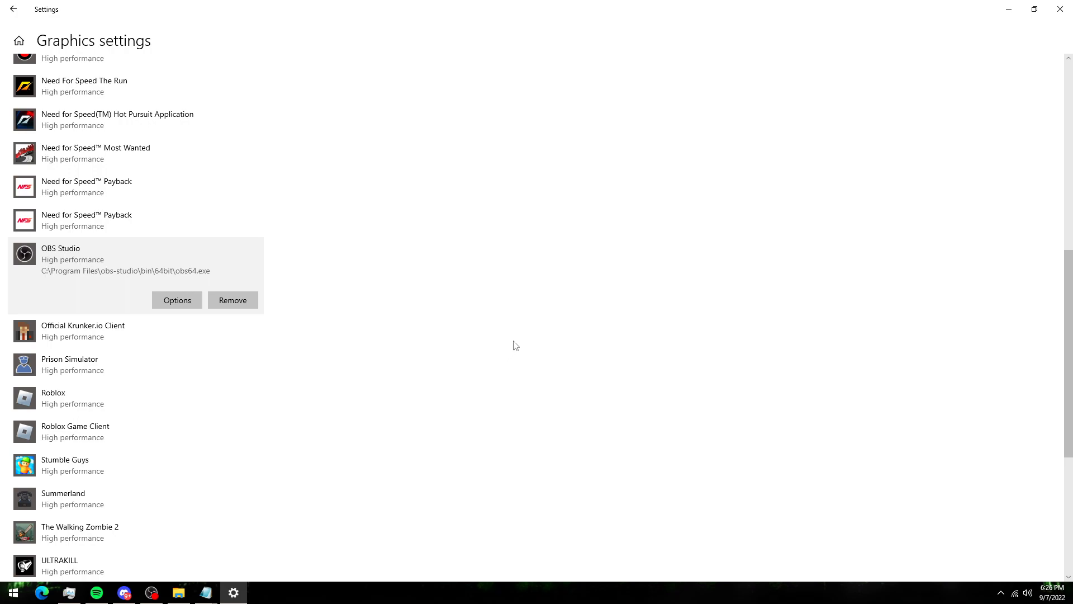
left_click(1060, 9)
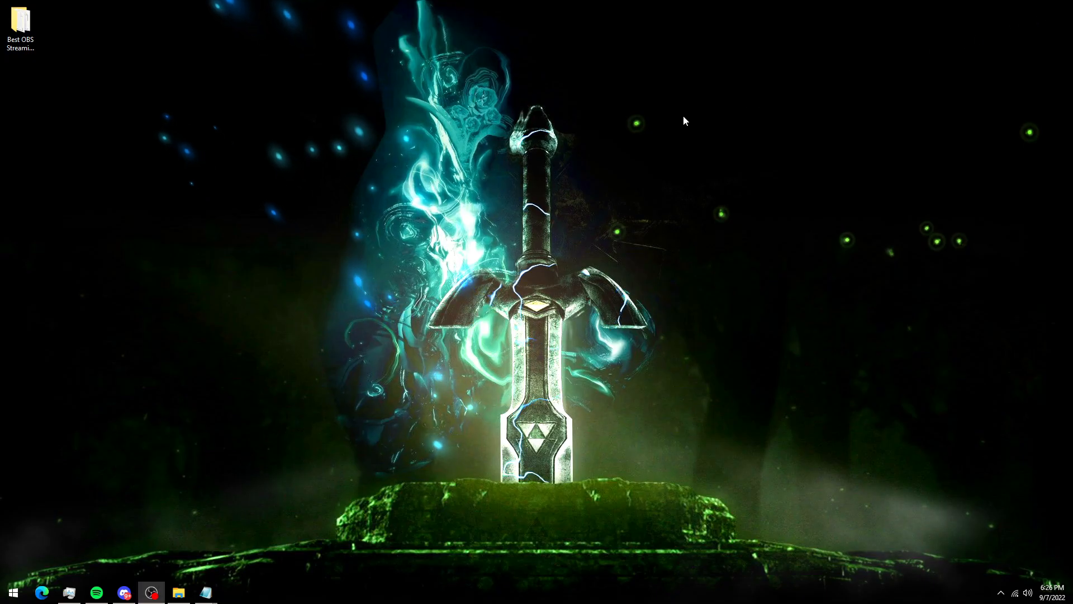
right_click(528, 236)
left_click(539, 266)
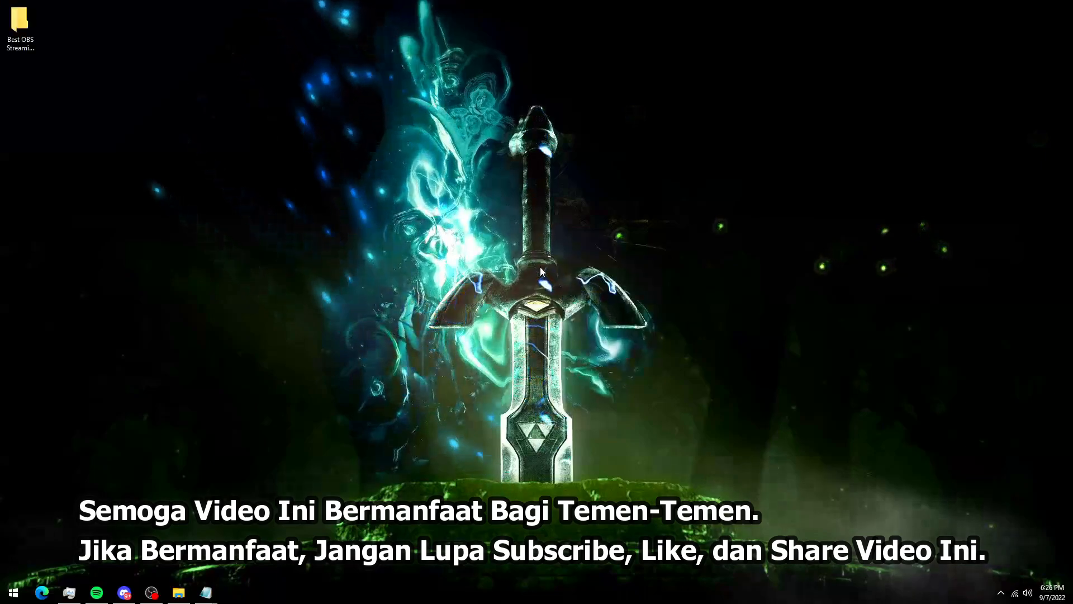